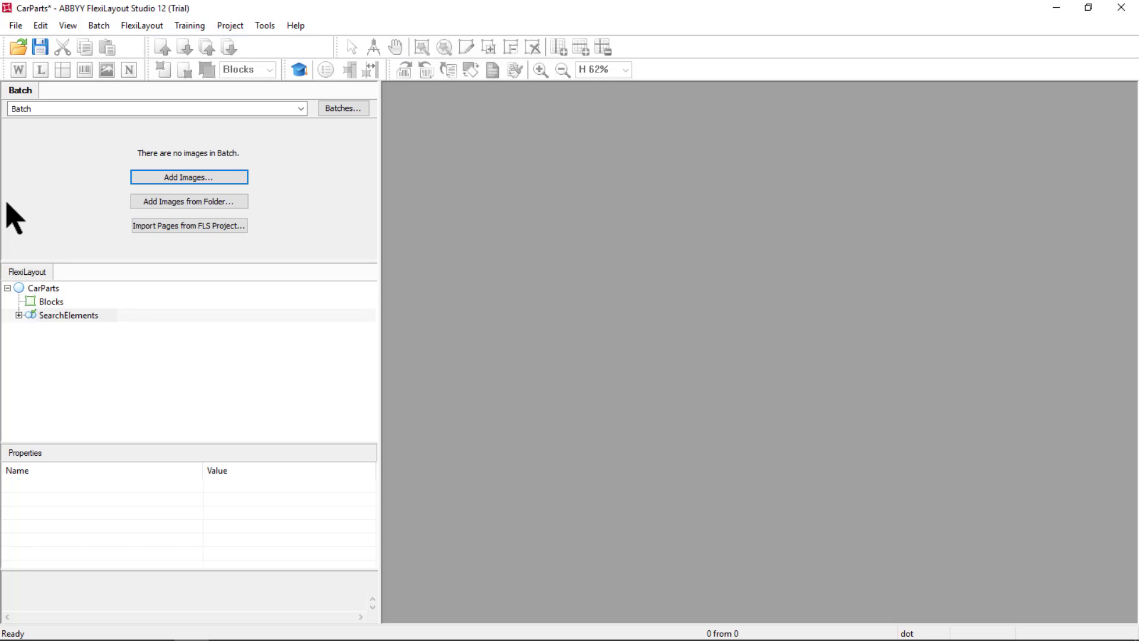
# Select the SearchElements group and bring up its Add Element menu.
pyautogui.click(18, 315)
pyautogui.rightClick(74, 314)
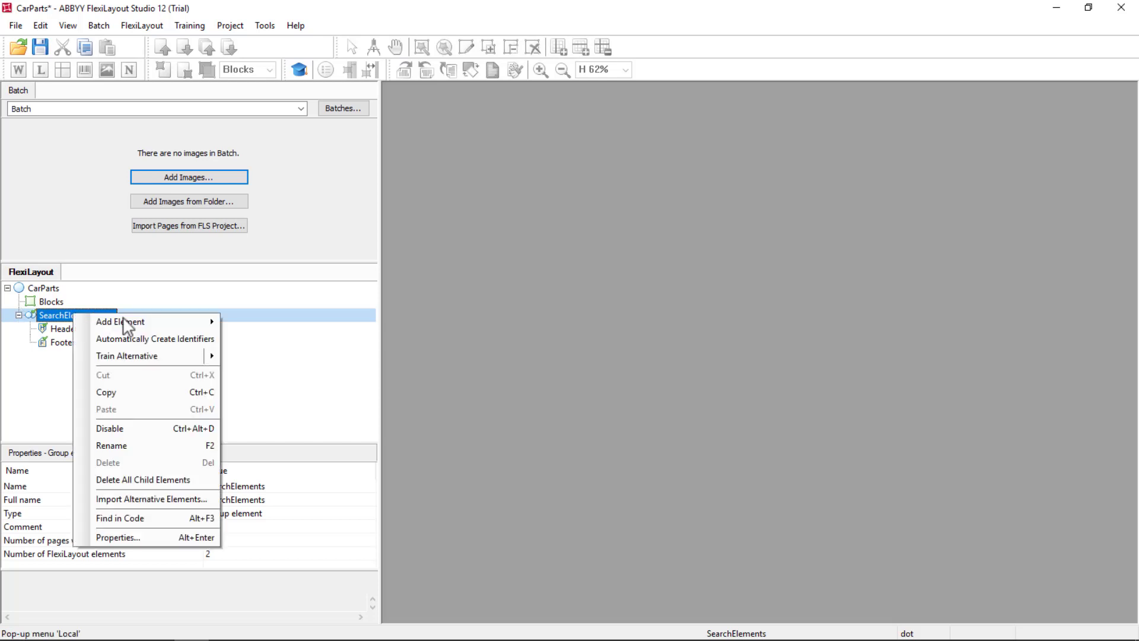
pyautogui.moveTo(122, 322)
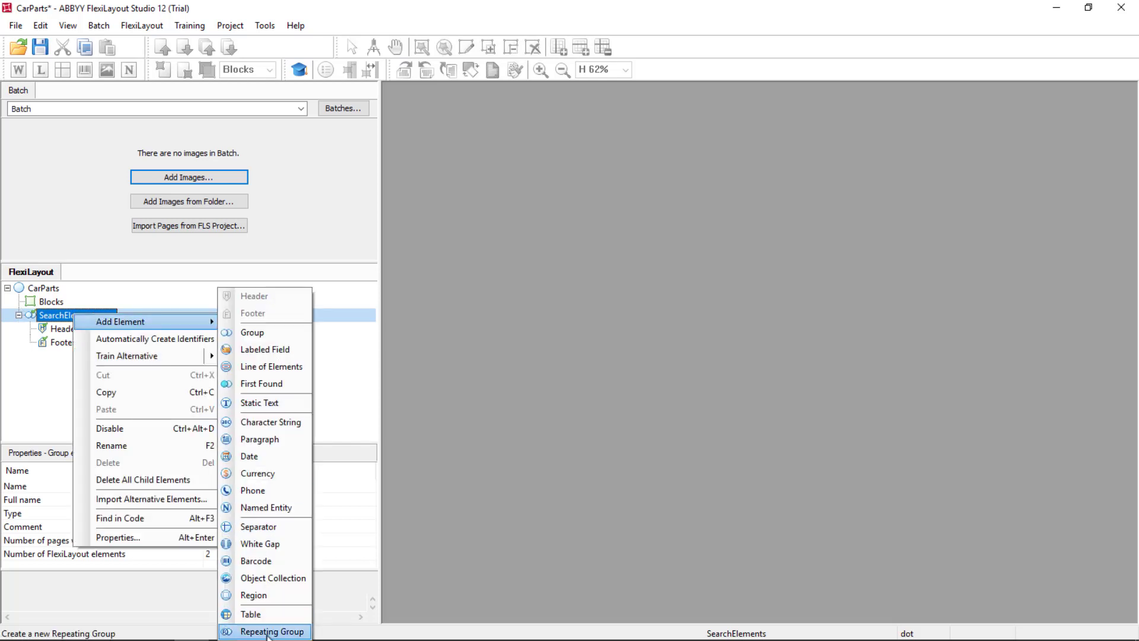
# Add CarParts.tif to the batch.
pyautogui.click(179, 173)
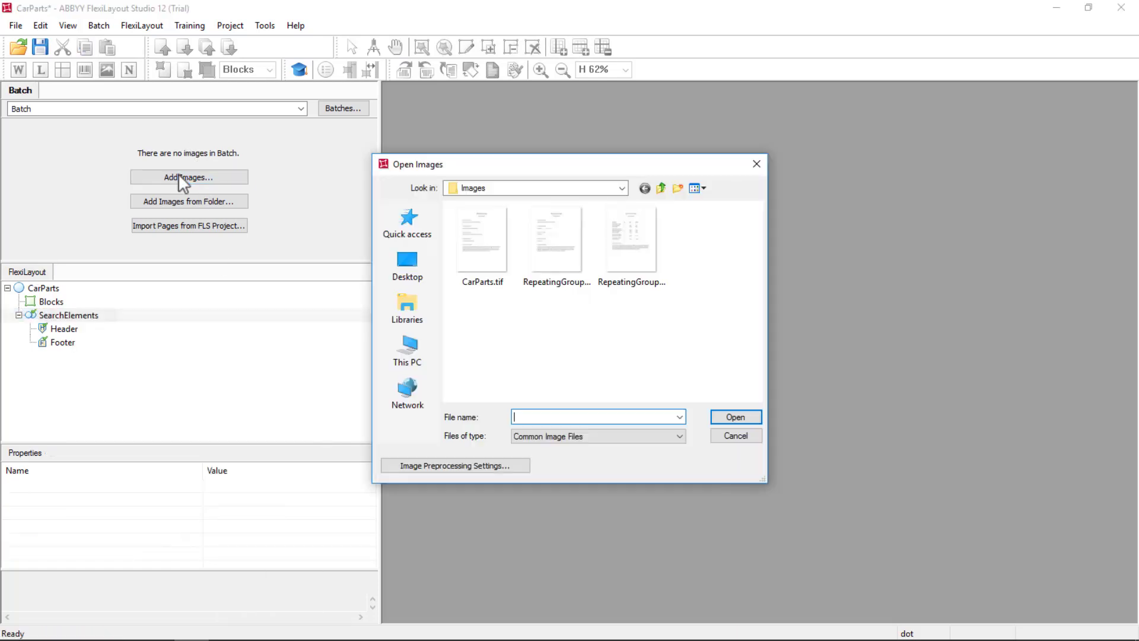
pyautogui.click(482, 243)
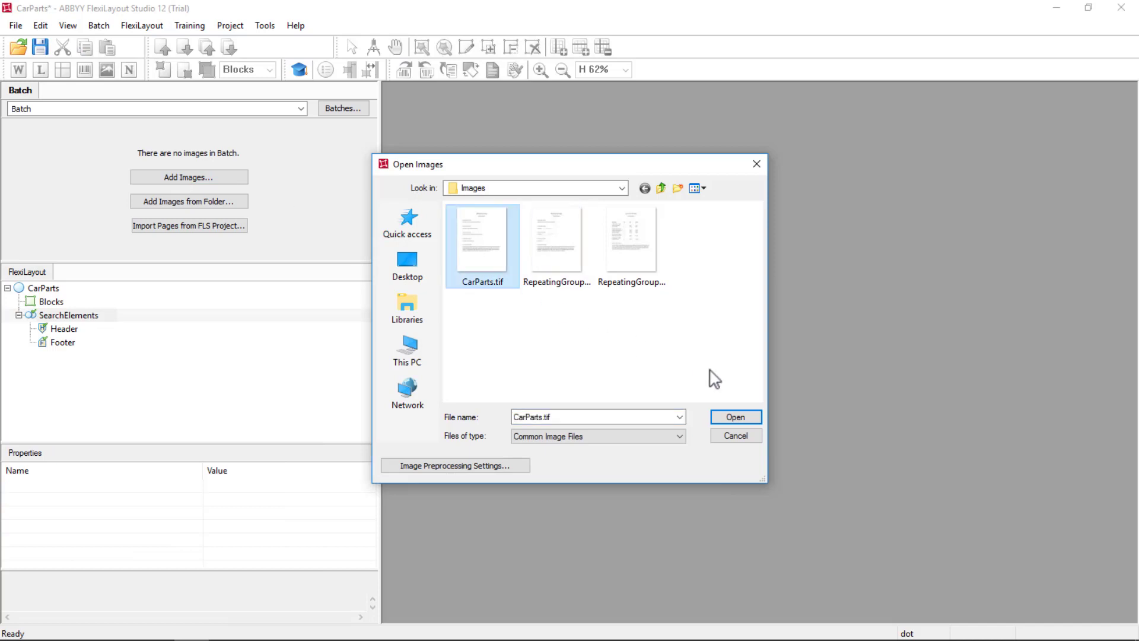
pyautogui.click(744, 415)
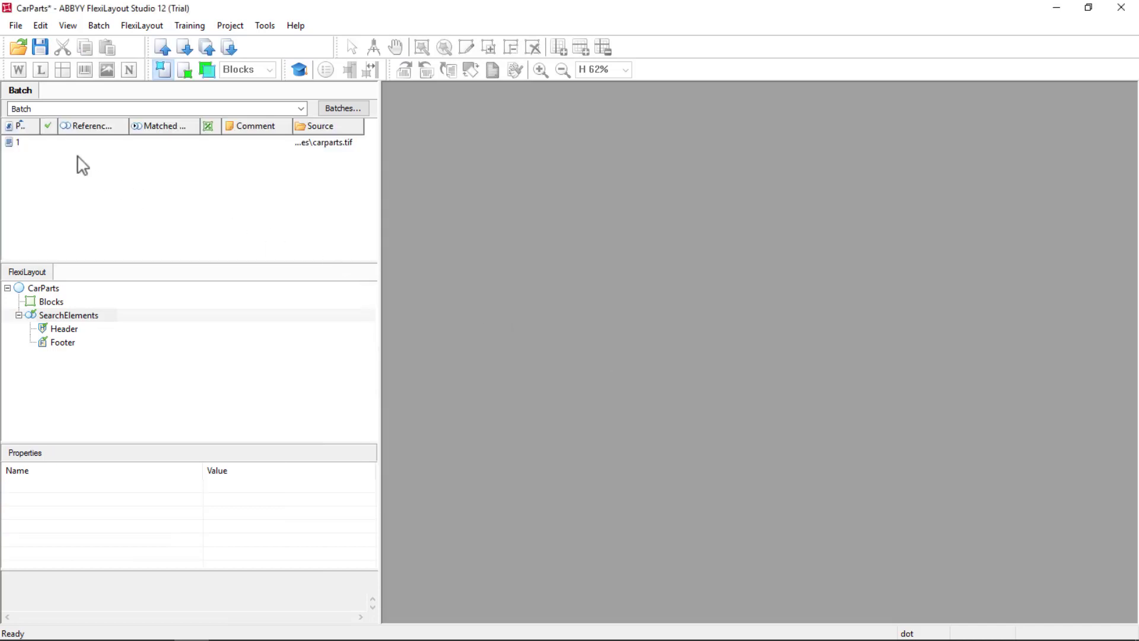
# Open page 1's image, zoom to 200%, then return to 100%.
pyautogui.click(25, 142)
pyautogui.doubleClick(29, 146)
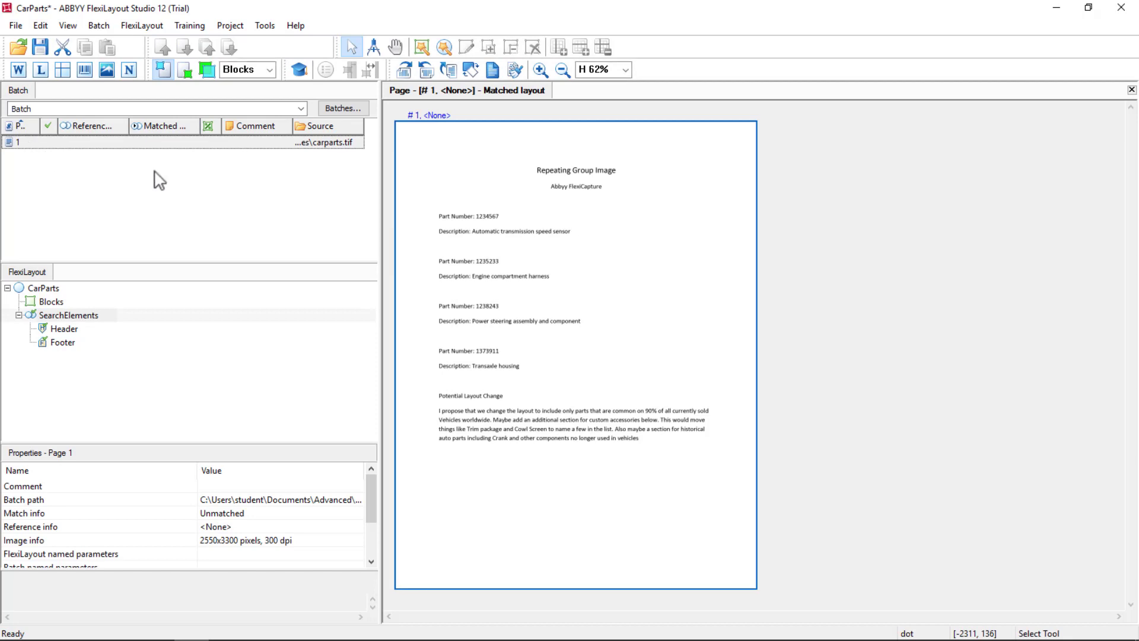
pyautogui.click(626, 70)
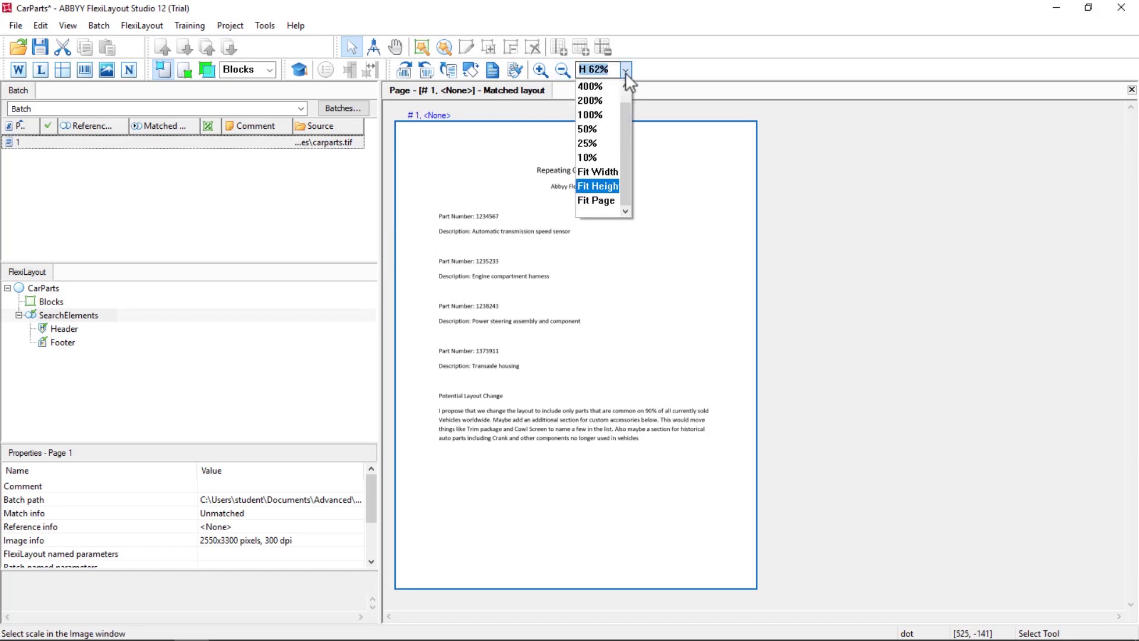
pyautogui.click(591, 100)
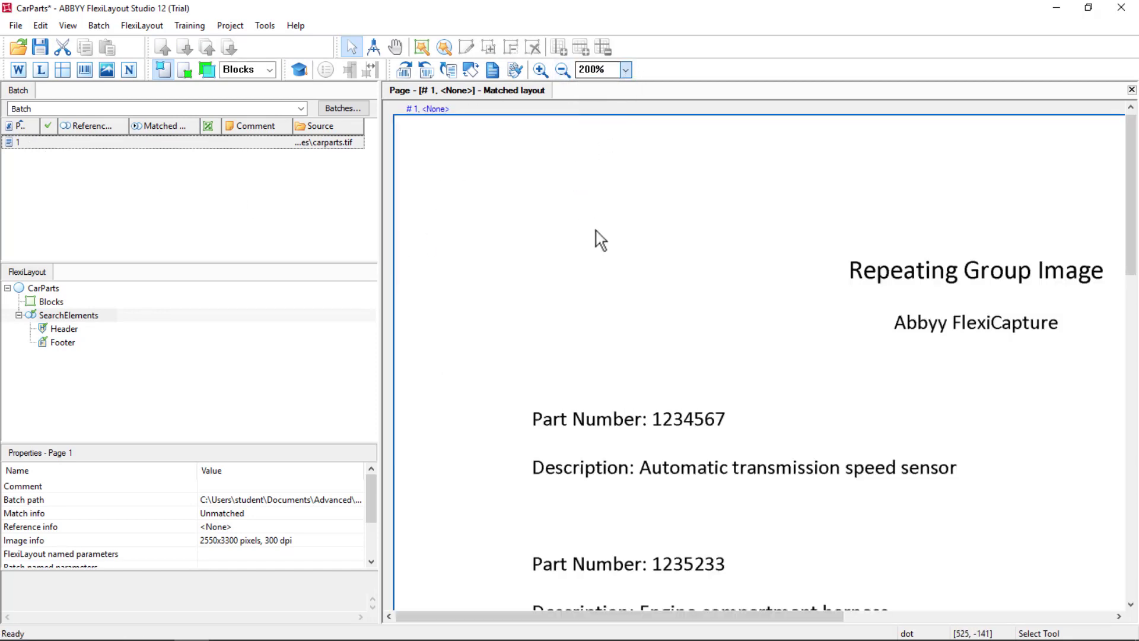
pyautogui.click(626, 70)
pyautogui.click(589, 115)
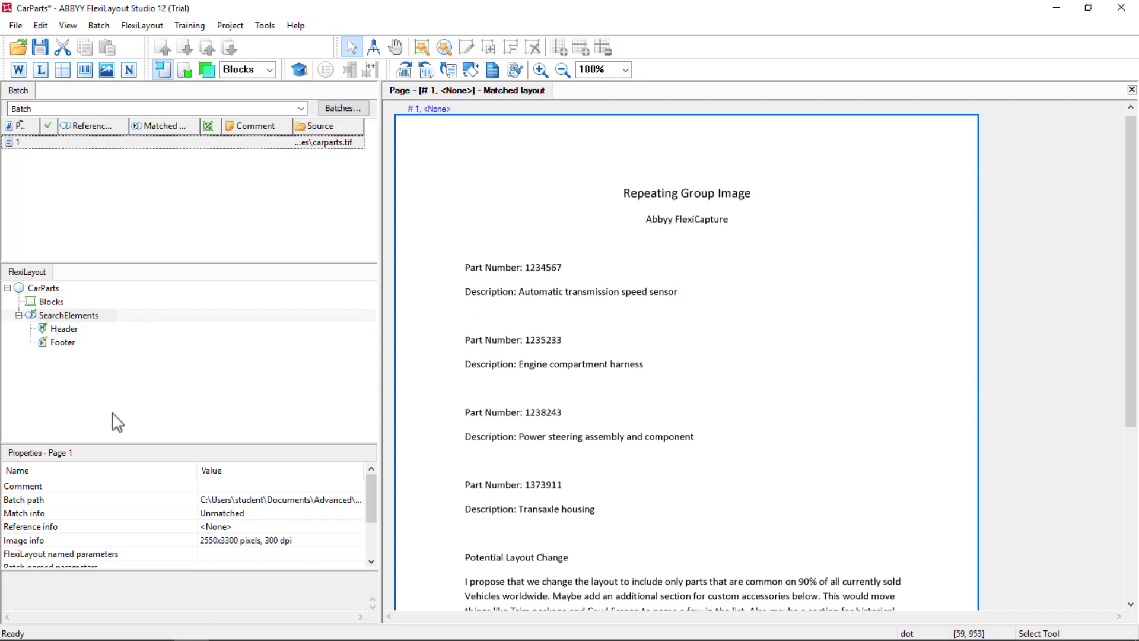
# Disable the Footer element.
pyautogui.click(61, 343)
pyautogui.rightClick(63, 351)
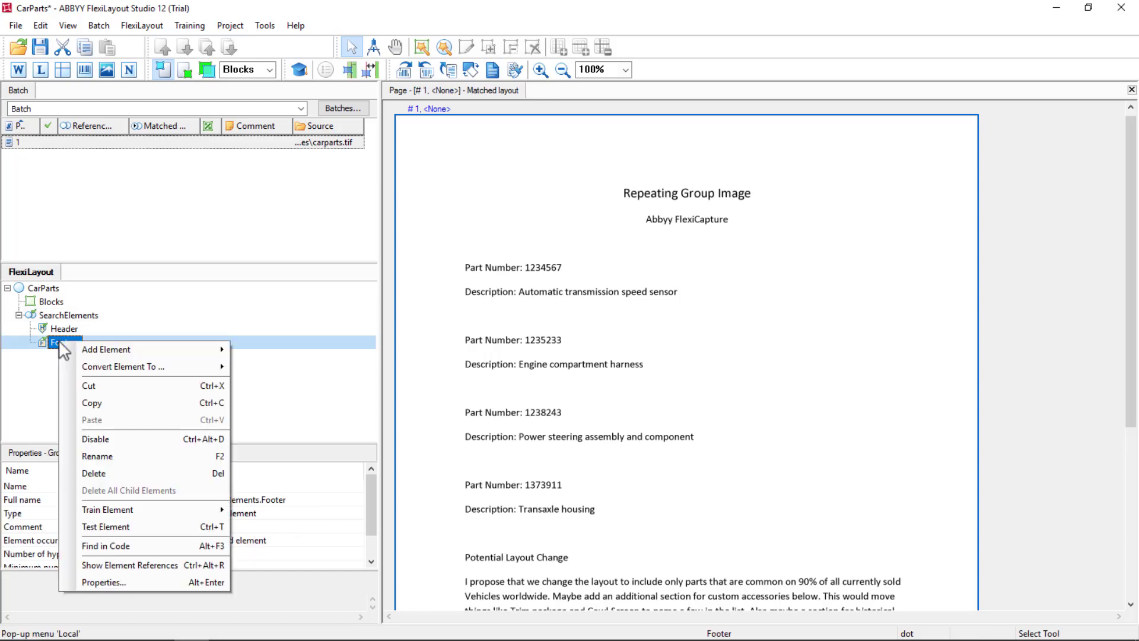
pyautogui.click(94, 438)
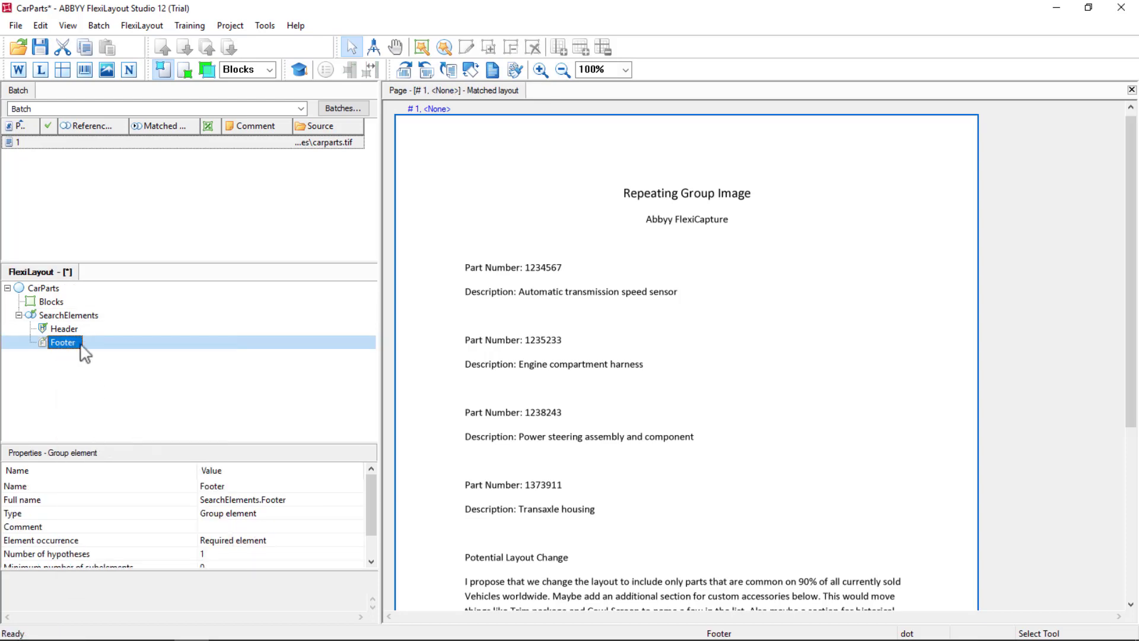
# Add a required Static Text element under Header.
pyautogui.rightClick(66, 326)
pyautogui.moveTo(115, 333)
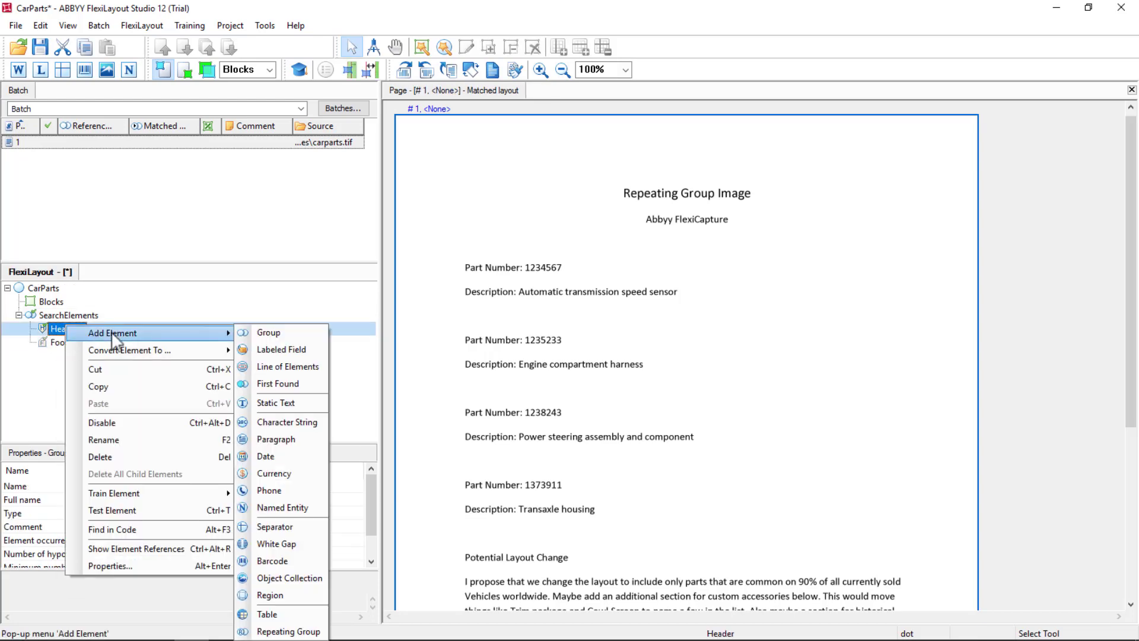
pyautogui.click(271, 402)
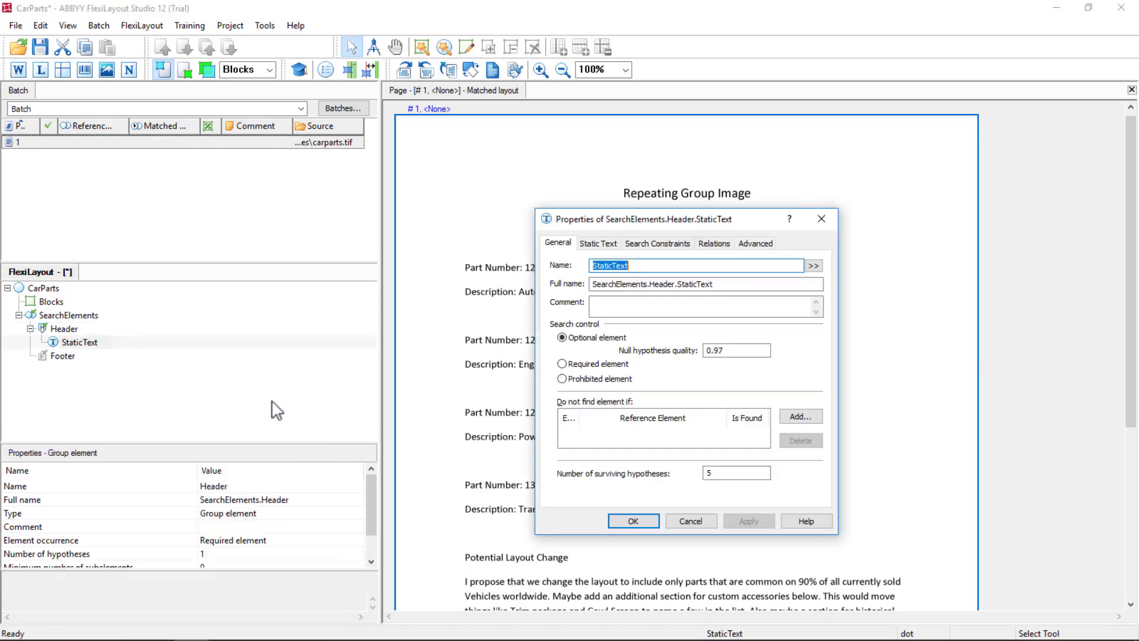
pyautogui.click(562, 365)
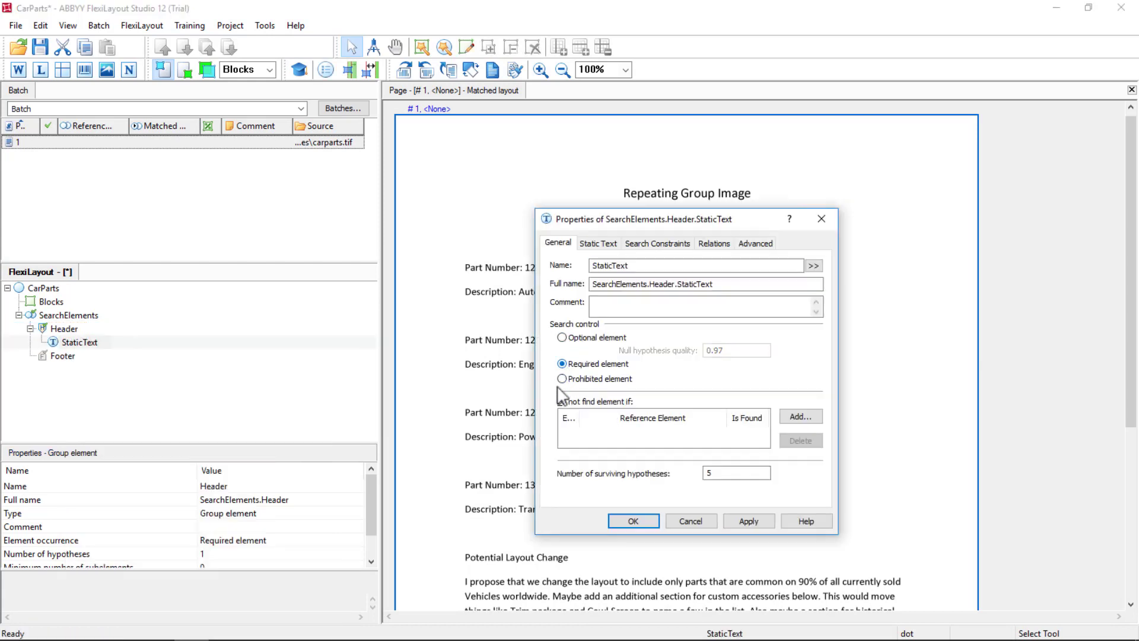
pyautogui.click(595, 243)
pyautogui.moveTo(605, 222); pyautogui.dragTo(254, 283)
# Set its search text to 'Repeating Group Image Abbyy FlexiCapture' with Take spaces and Permit multiple lines.
pyautogui.click(61, 77)
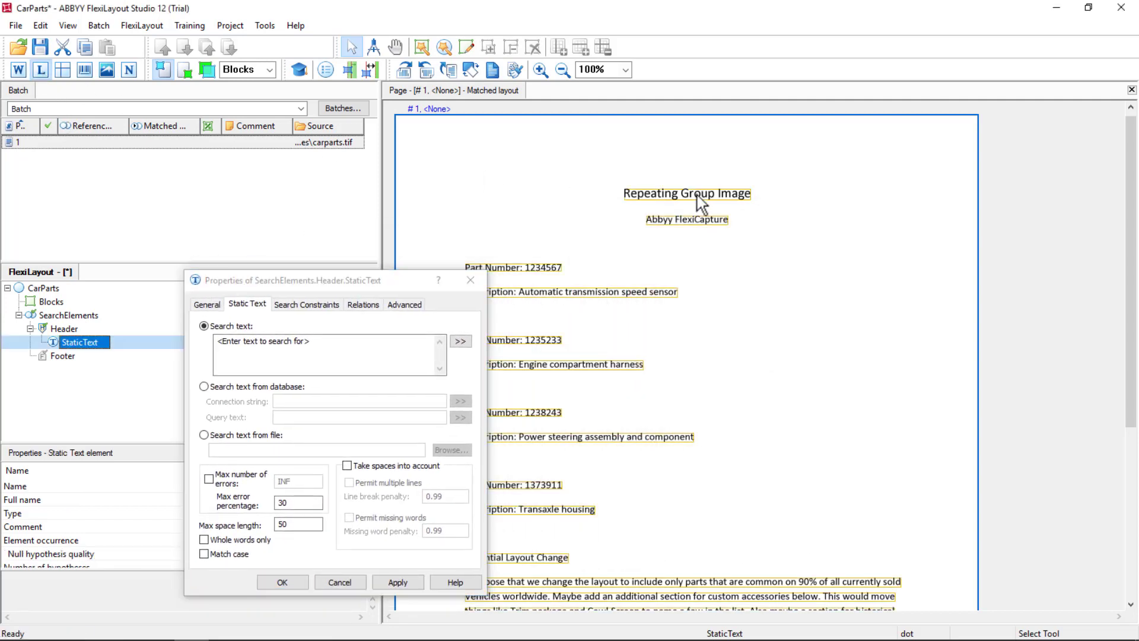
pyautogui.rightClick(699, 197)
pyautogui.click(349, 345)
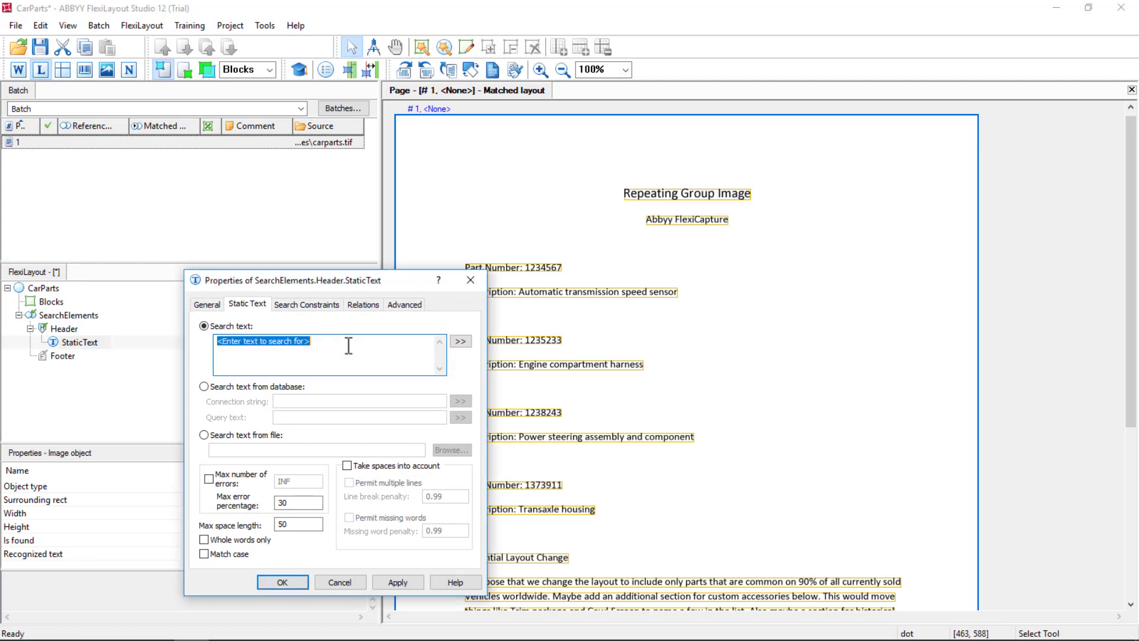
pyautogui.write('Repeating Group Image')
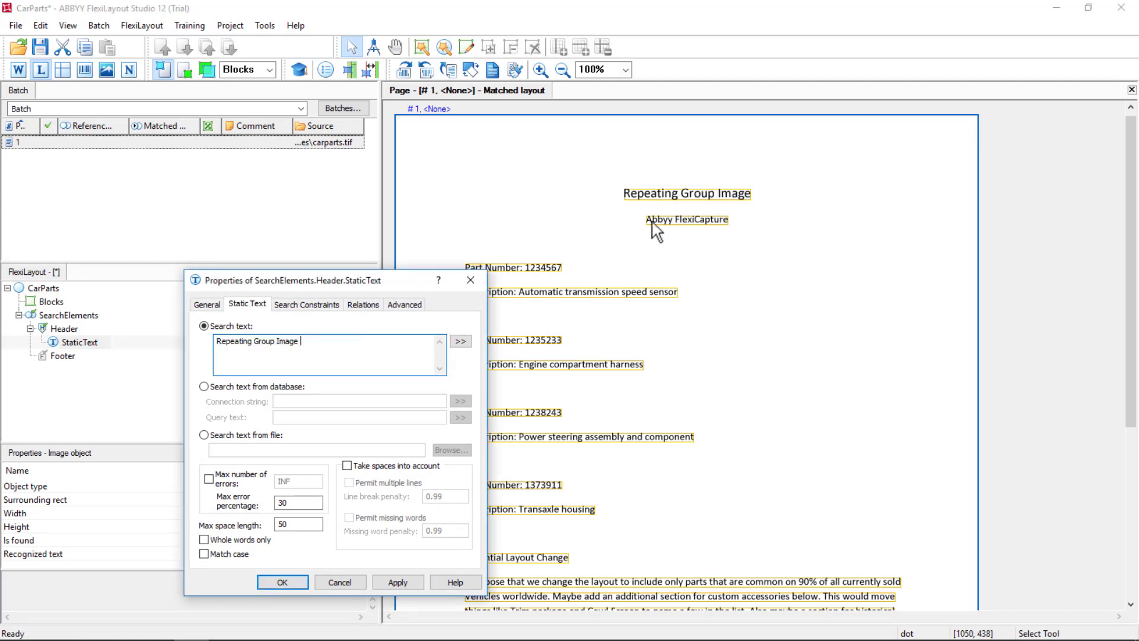
pyautogui.rightClick(693, 225)
pyautogui.click(702, 236)
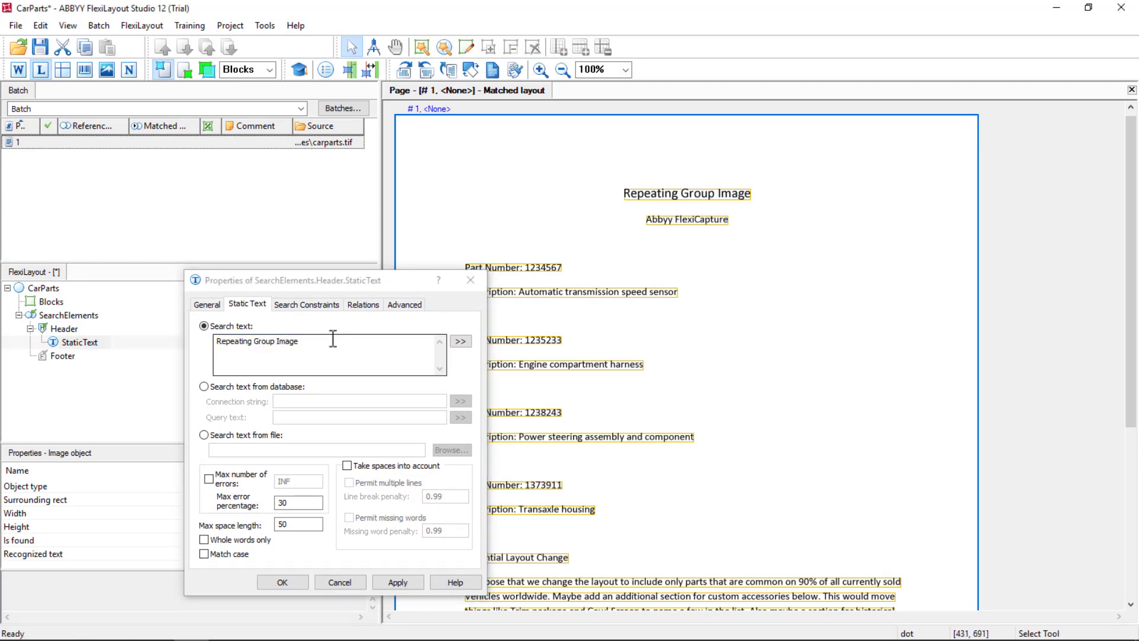
pyautogui.click(337, 344)
pyautogui.write('Abbyy FlexiCapture')
pyautogui.click(349, 466)
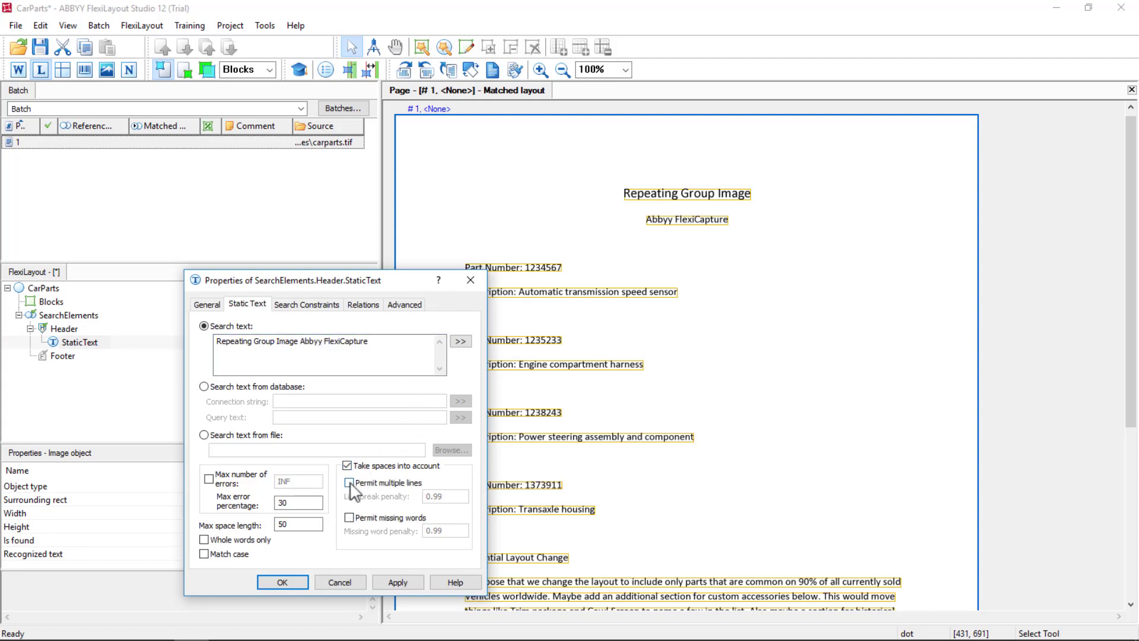
pyautogui.click(350, 482)
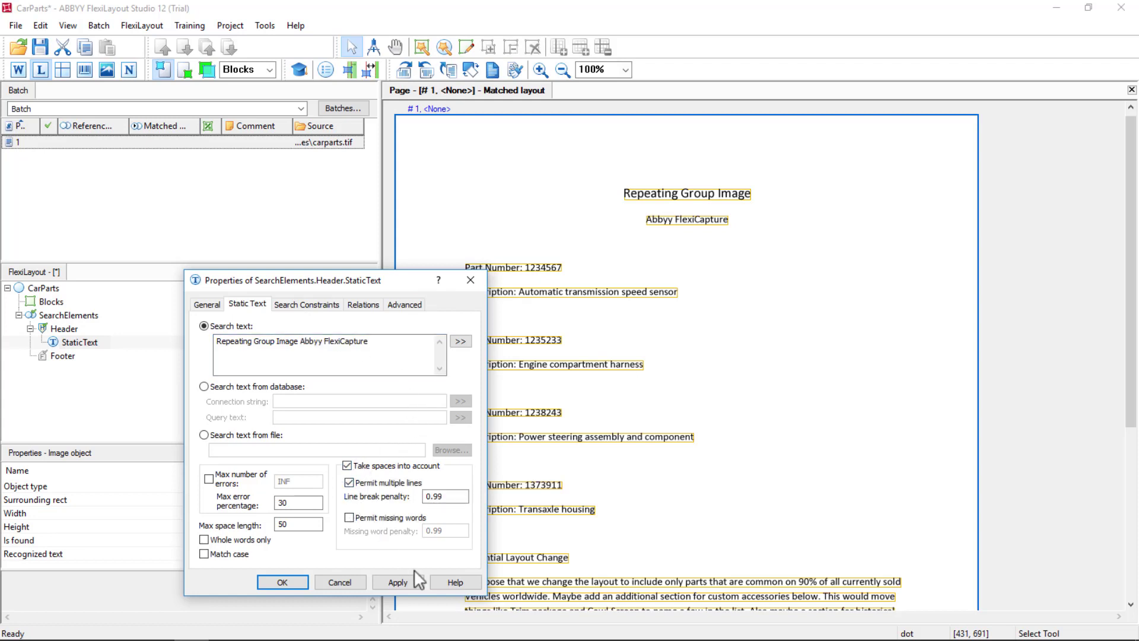
pyautogui.click(284, 582)
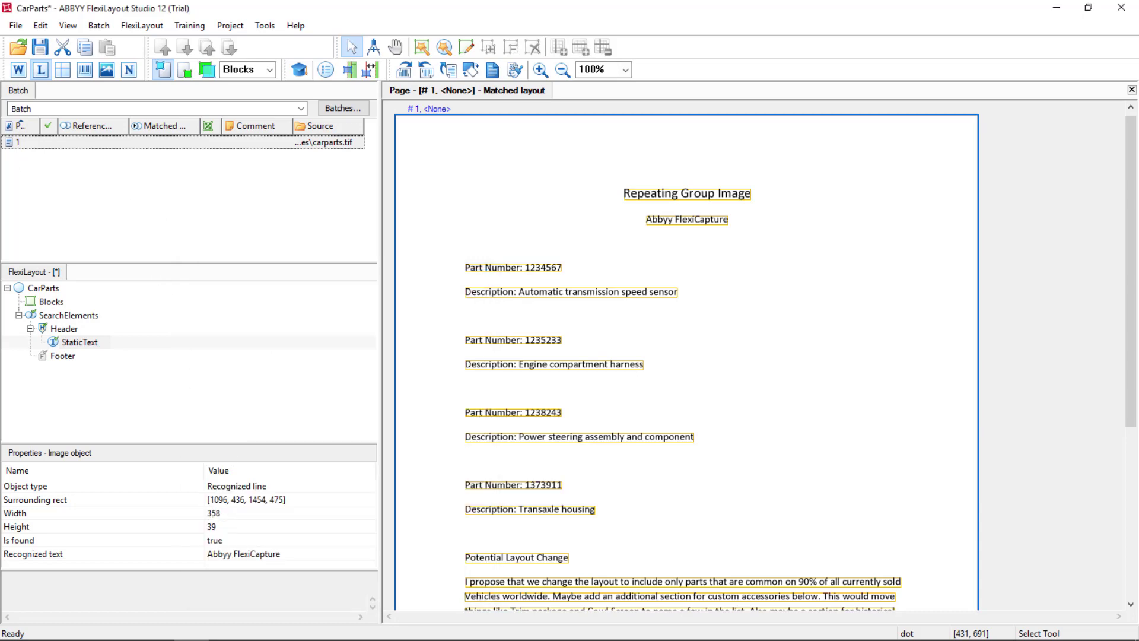
# Rename the Header's StaticText to kwFormID1 and turn off the recognized-line (L) display.
pyautogui.click(85, 344)
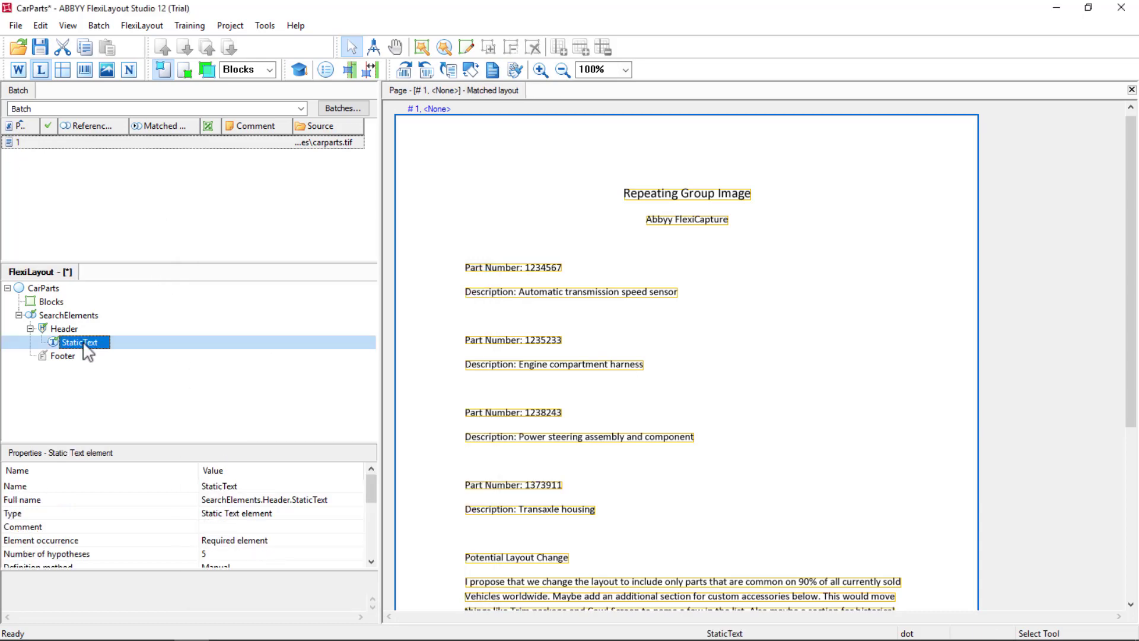
pyautogui.click(85, 343)
pyautogui.moveTo(99, 343); pyautogui.dragTo(52, 343)
pyautogui.write('kwF')
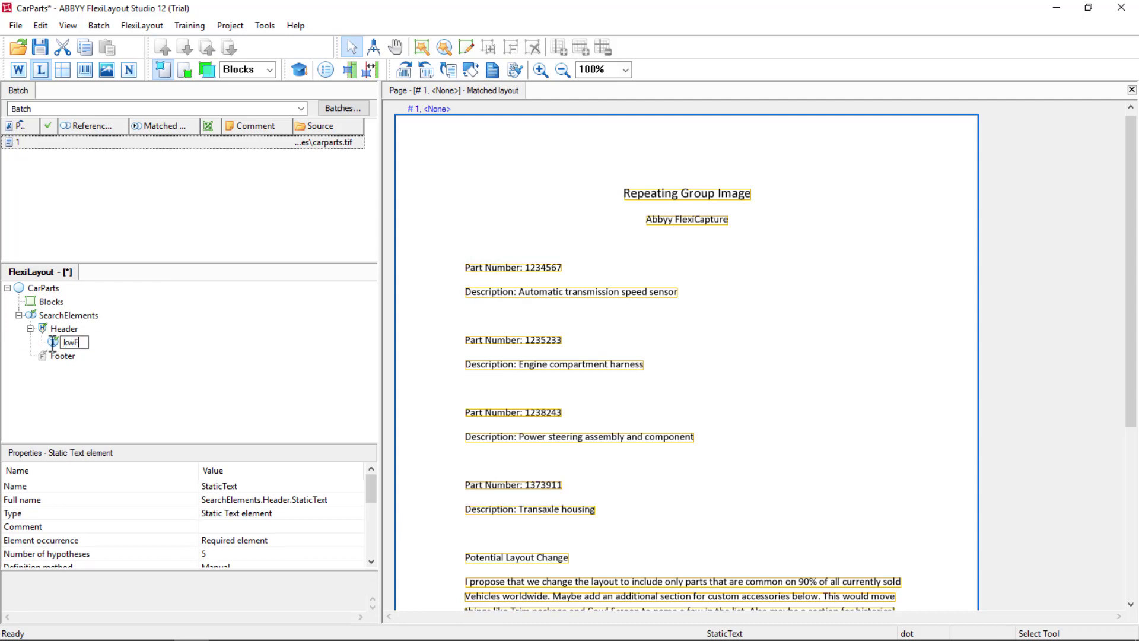
pyautogui.write('ormID1')
pyautogui.click(74, 375)
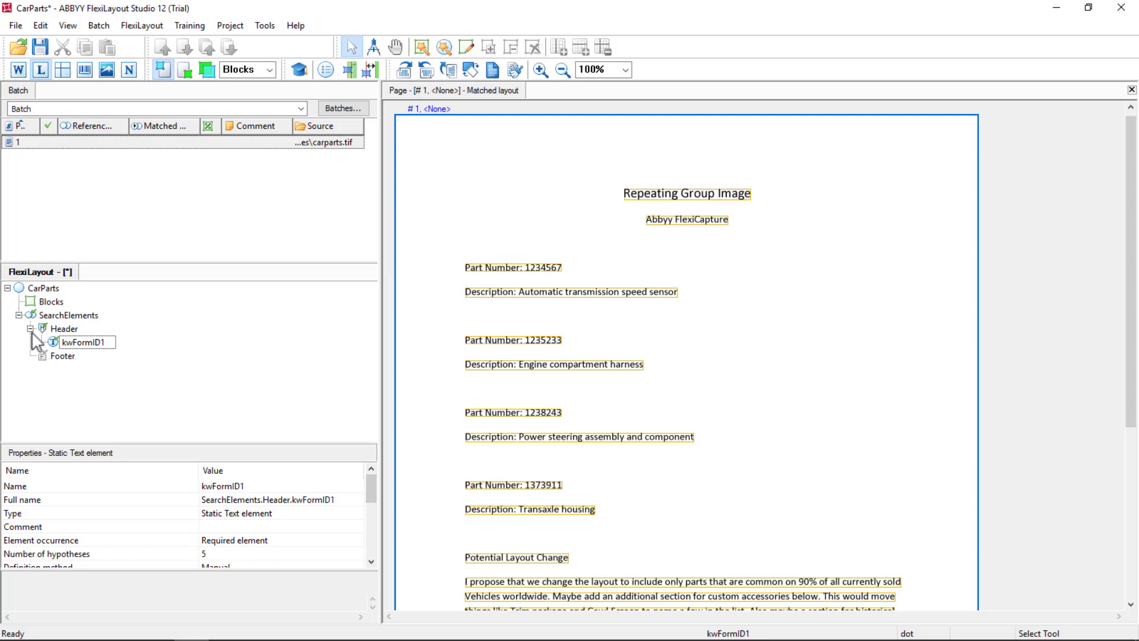
pyautogui.click(41, 70)
# Add a Repeating Group under SearchElements and name it RGCarParts.
pyautogui.rightClick(64, 315)
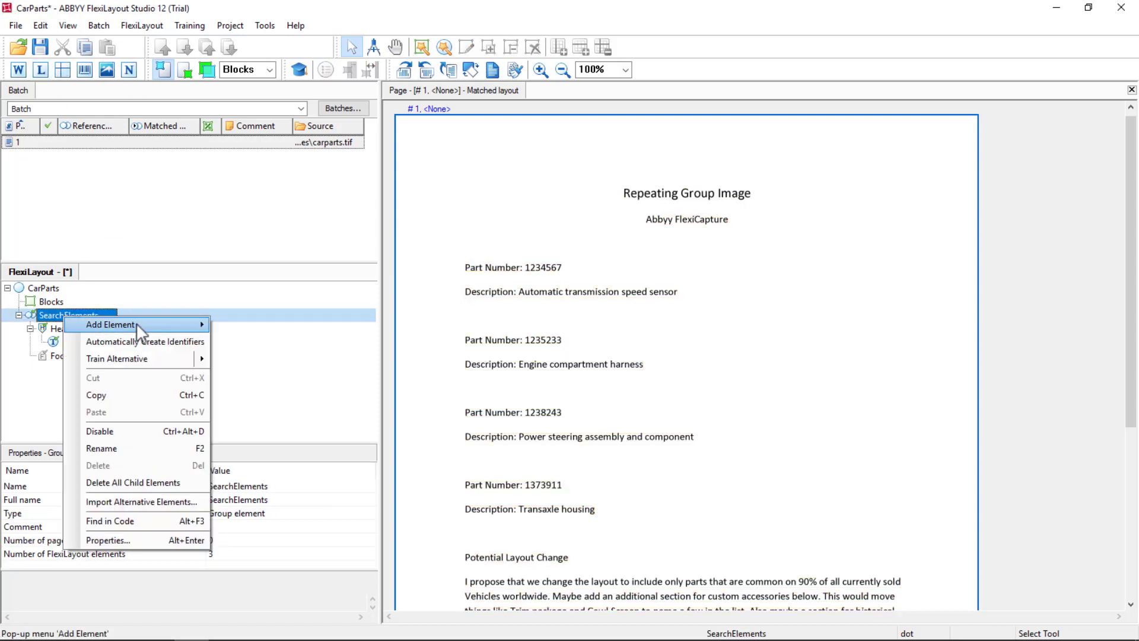
pyautogui.moveTo(137, 324)
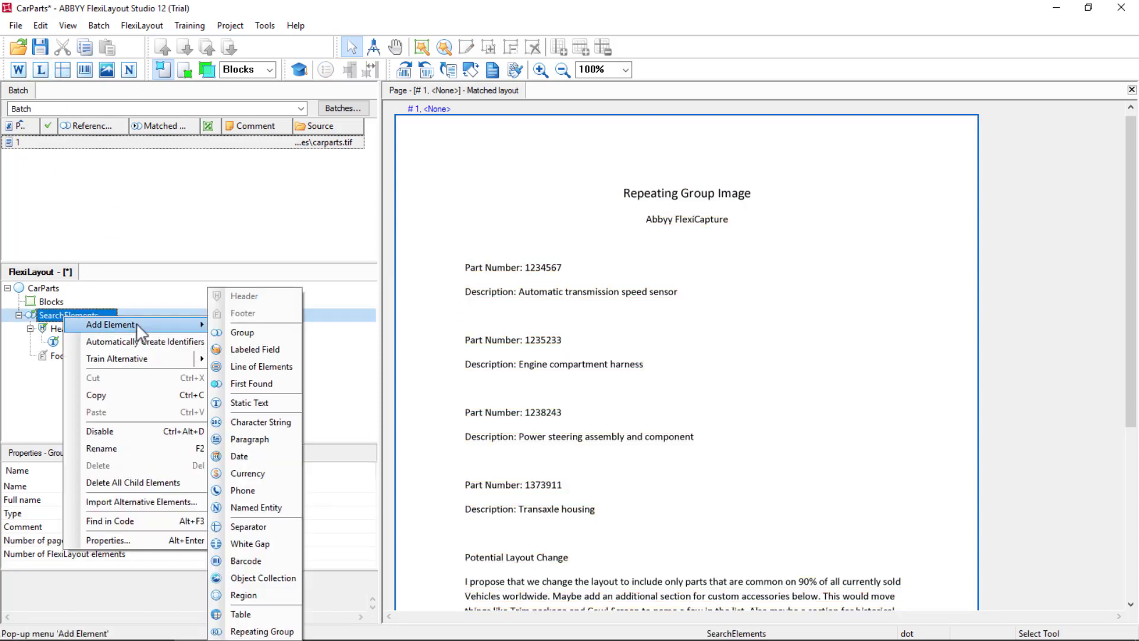
pyautogui.click(251, 633)
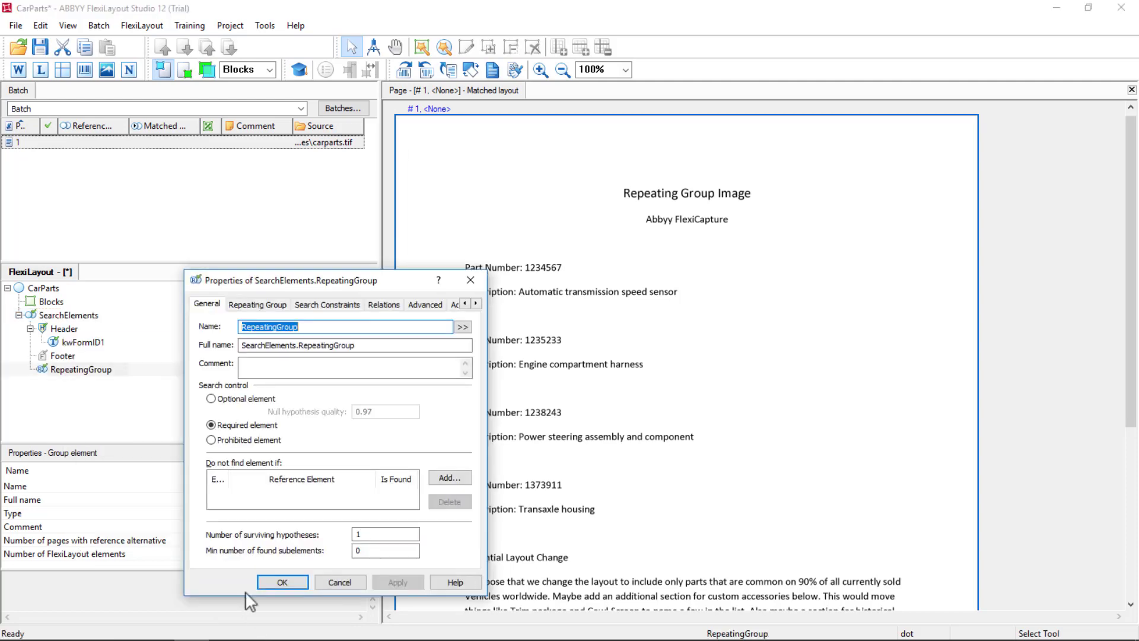
pyautogui.write('RGCar')
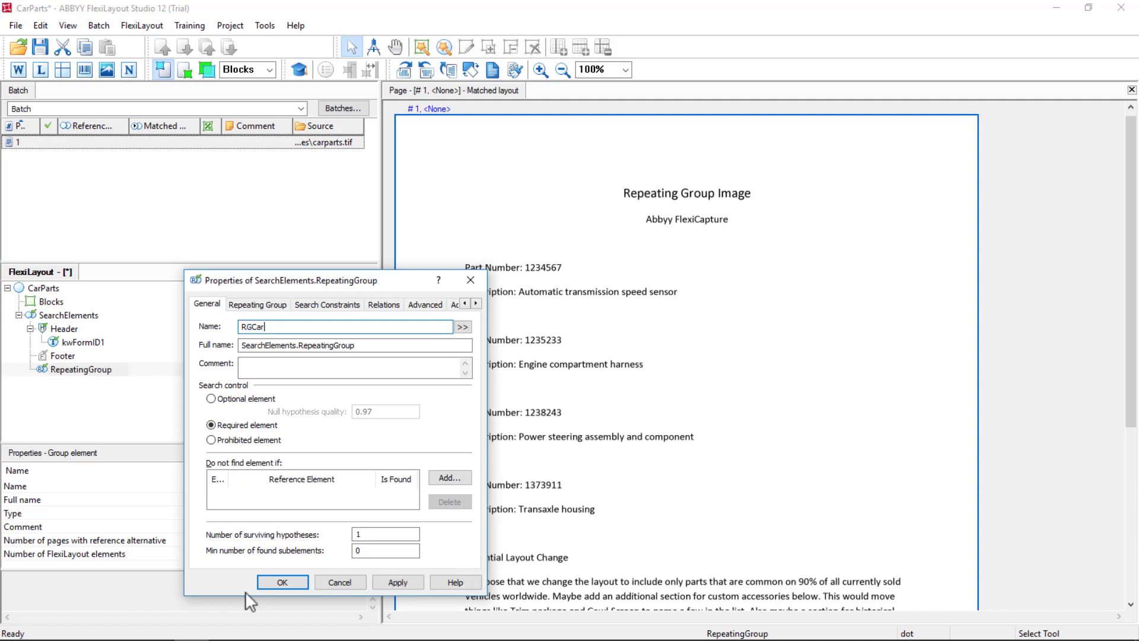
pyautogui.write('Parts')
pyautogui.click(373, 584)
pyautogui.click(283, 582)
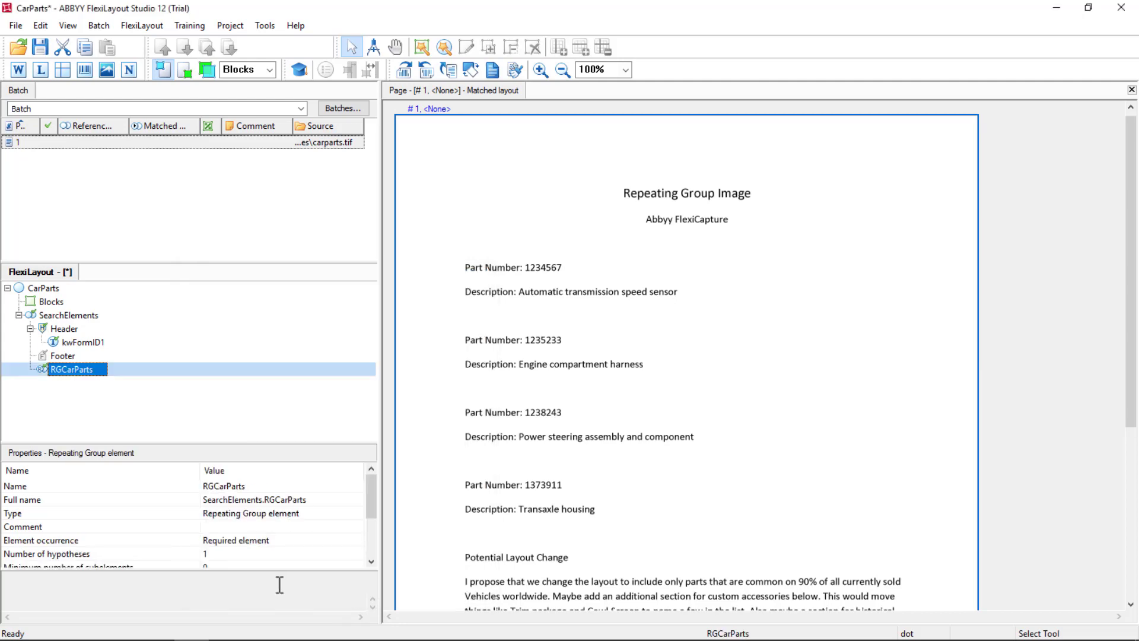
# Add a Static Text element named kwPartNo inside RGCarParts.
pyautogui.rightClick(64, 370)
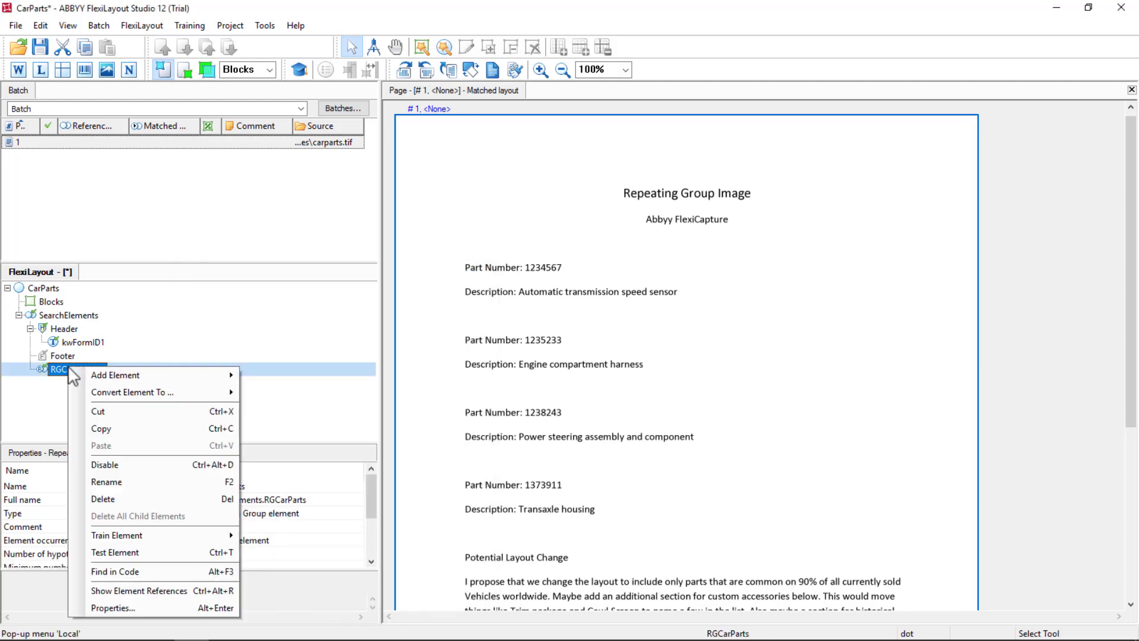
pyautogui.moveTo(138, 373)
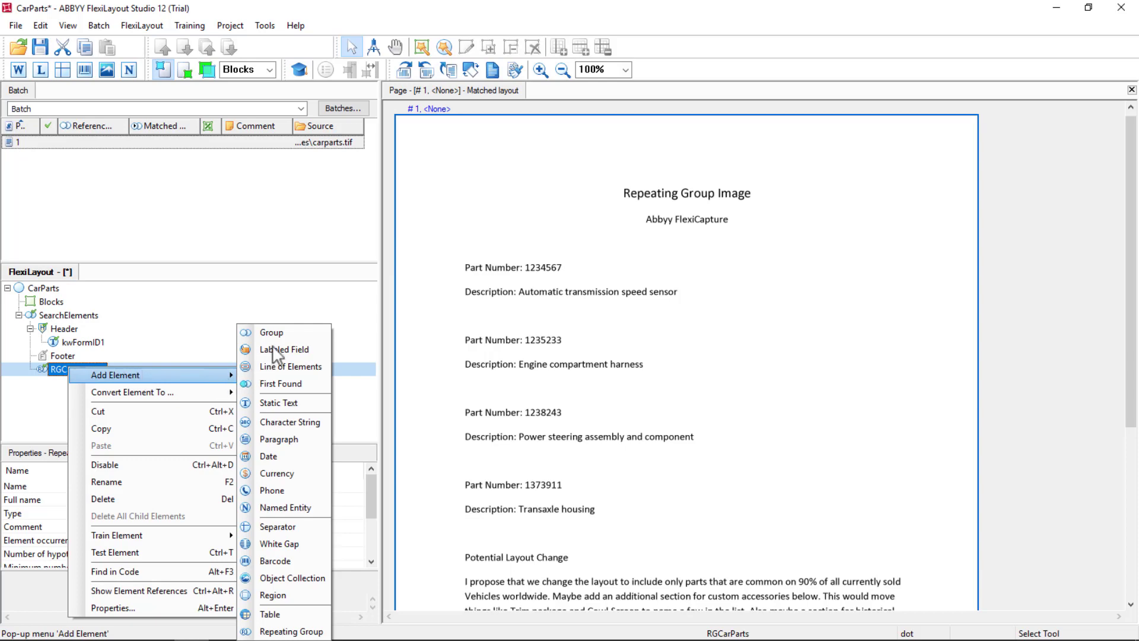
pyautogui.click(281, 402)
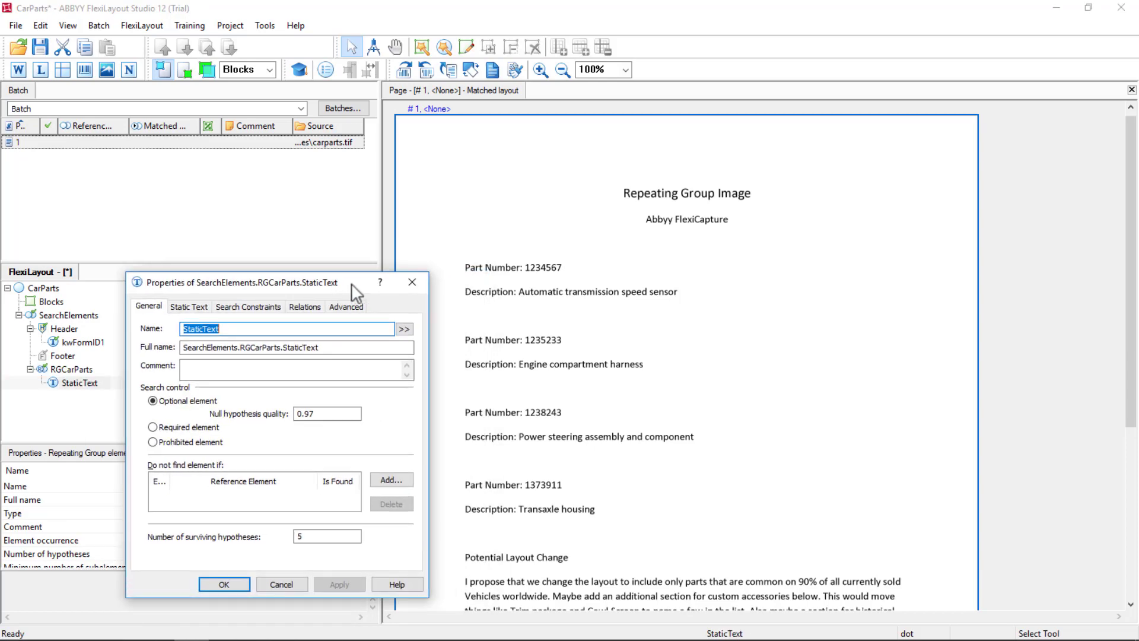
pyautogui.write('kwPart')
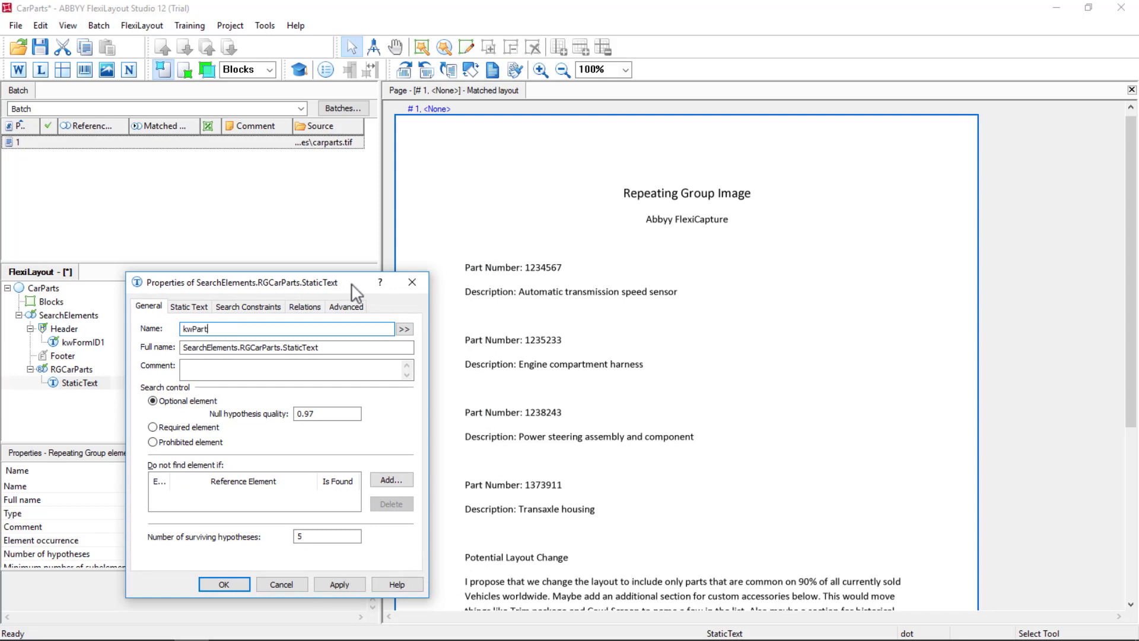
pyautogui.write('No')
# Set kwPartNo's search text to 'Part Number:', save, and match page 1.
pyautogui.click(188, 307)
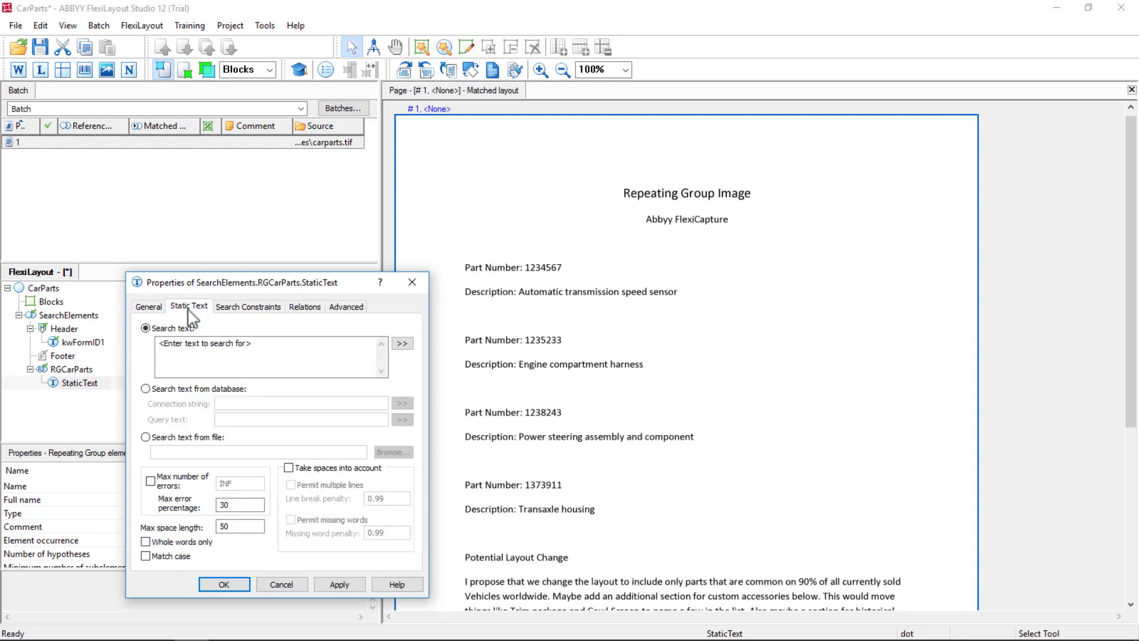
pyautogui.click(279, 345)
pyautogui.write('Pa')
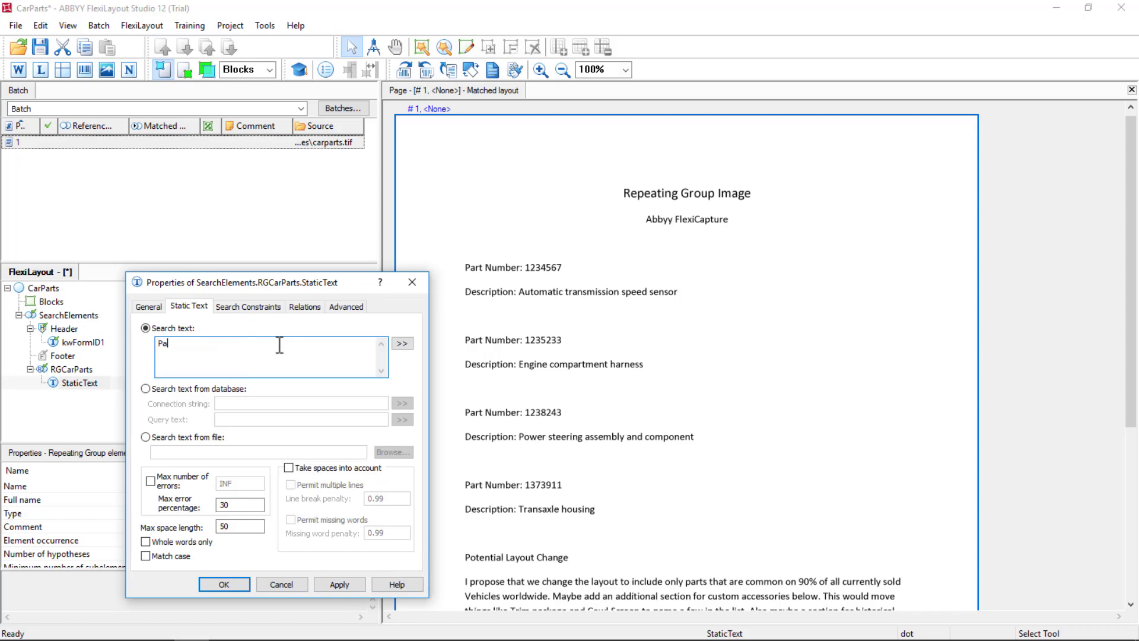
pyautogui.write('rt Number:')
pyautogui.click(340, 584)
pyautogui.click(227, 587)
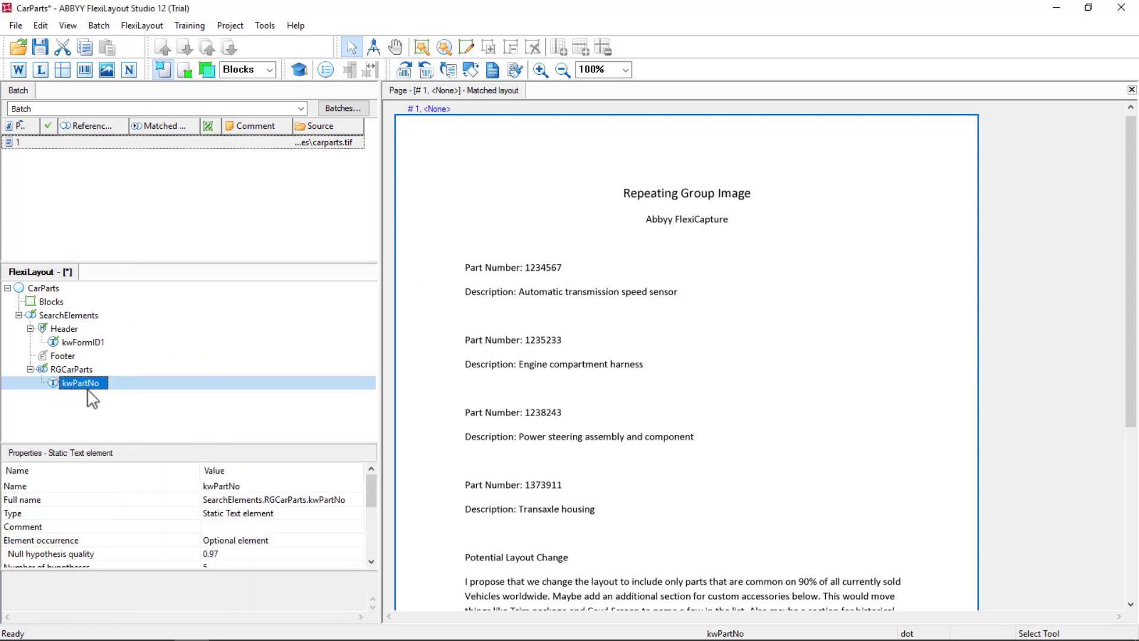
pyautogui.rightClick(156, 145)
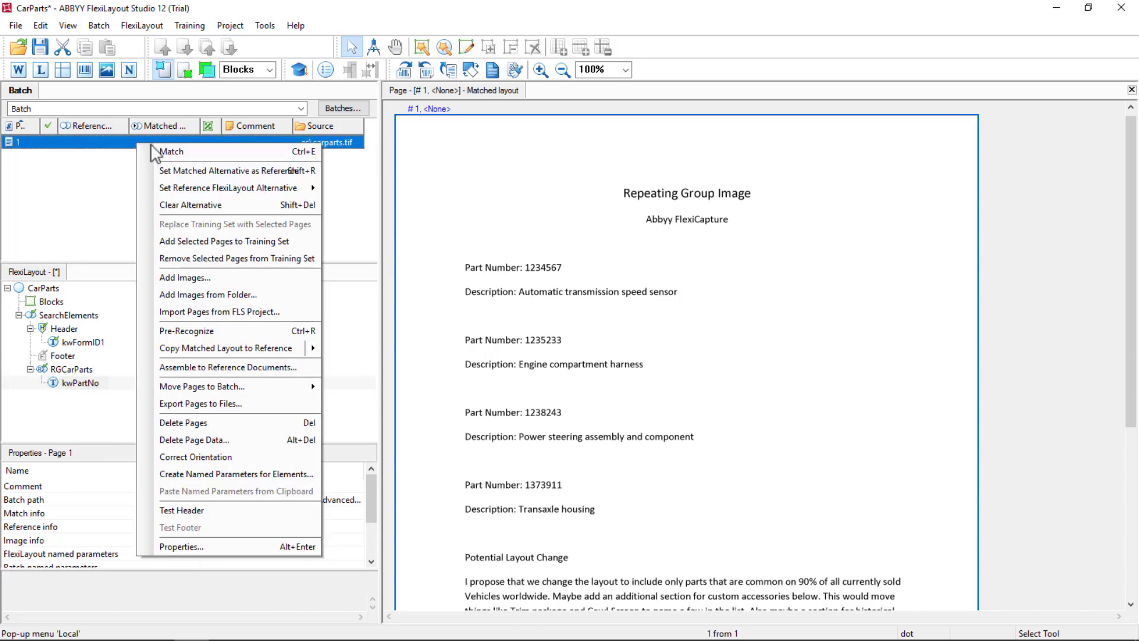
pyautogui.click(169, 150)
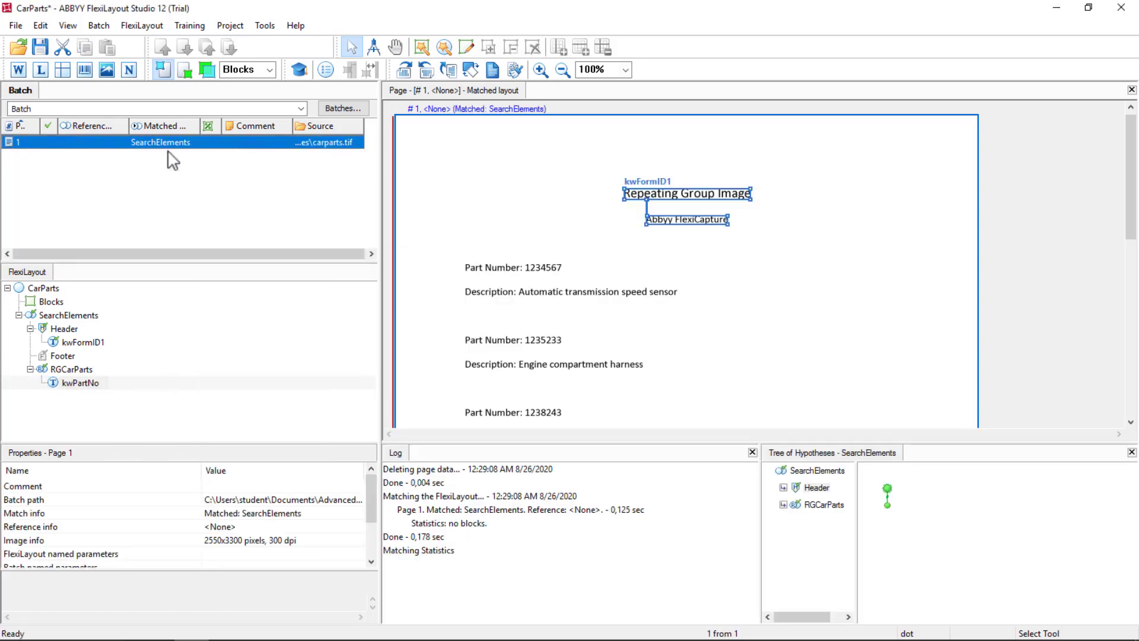
# Review each RGCarParts instance in the hypothesis tree, including kwPartNo in the empty fifth one.
pyautogui.click(888, 506)
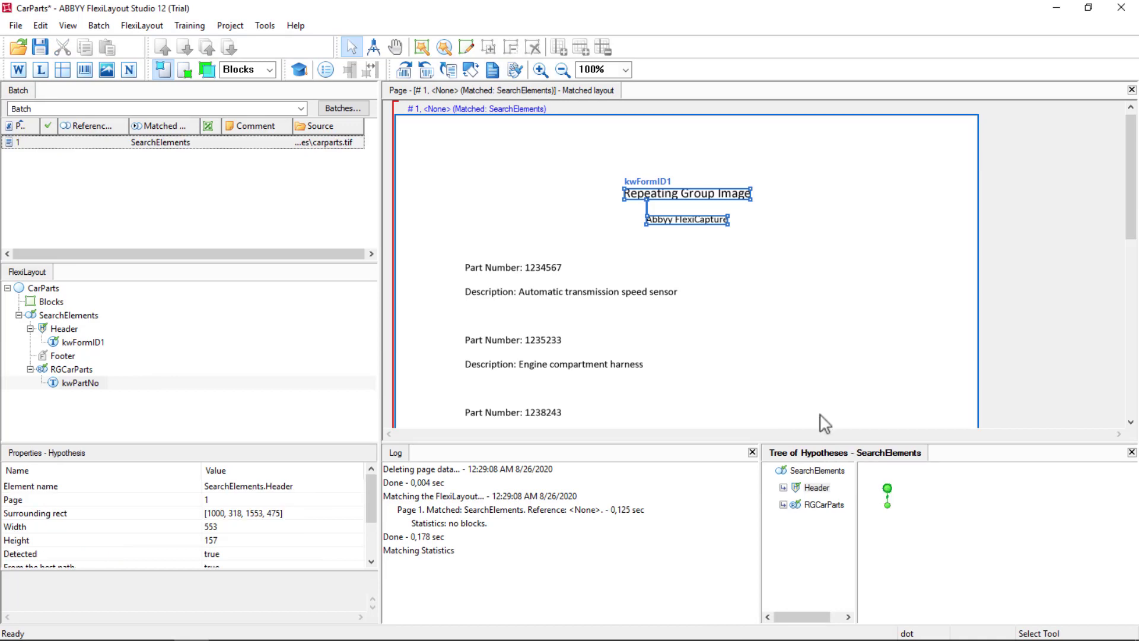
pyautogui.click(888, 506)
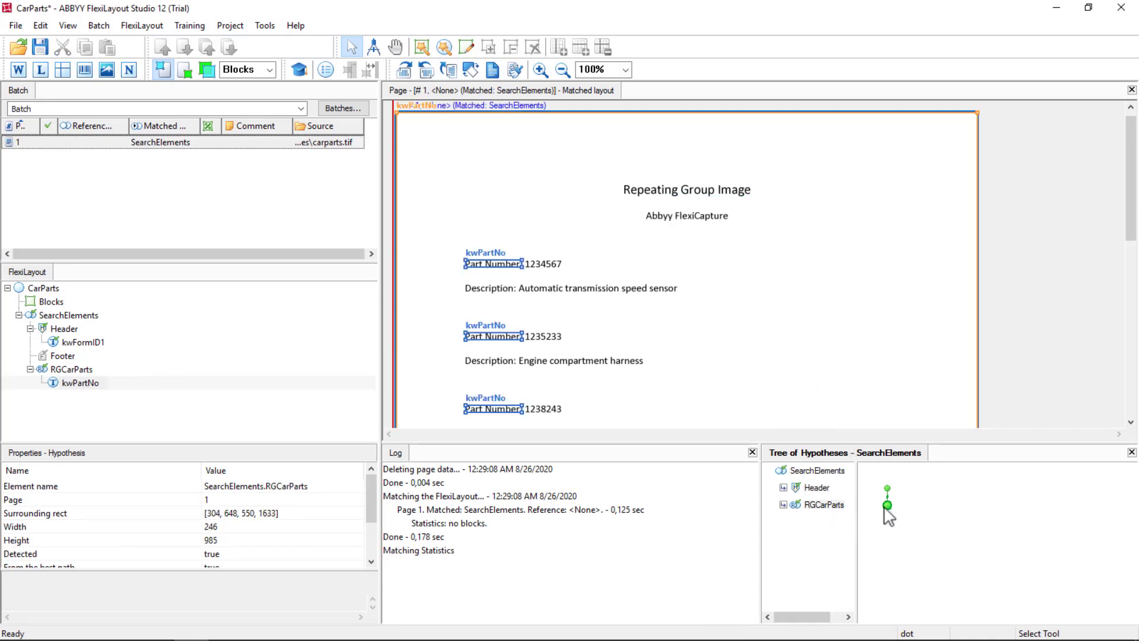
pyautogui.doubleClick(888, 506)
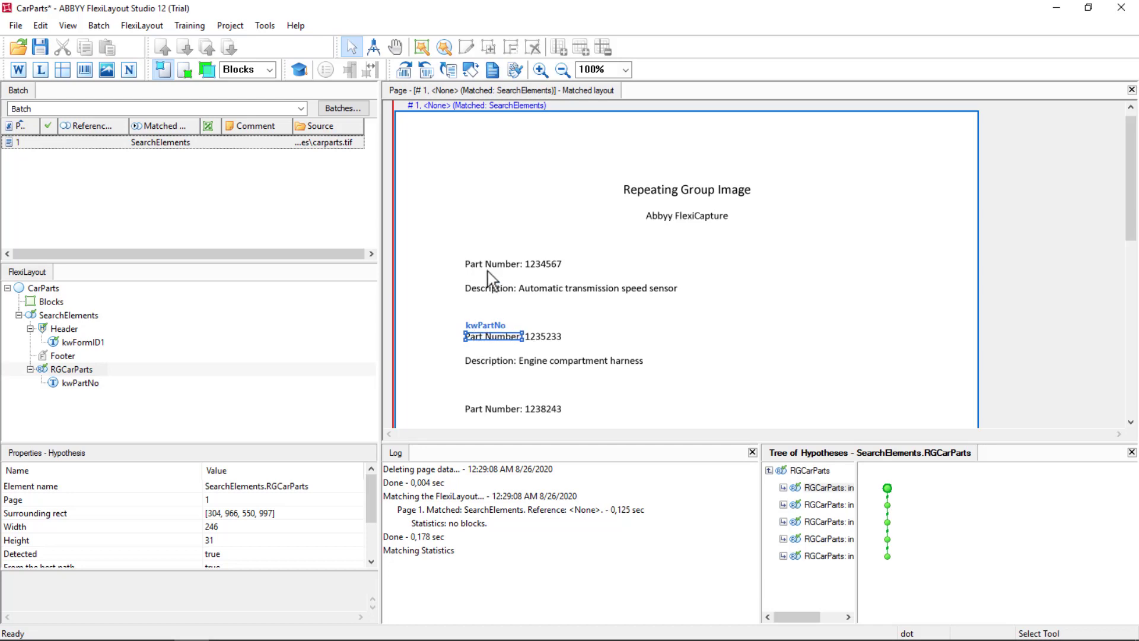
pyautogui.click(887, 505)
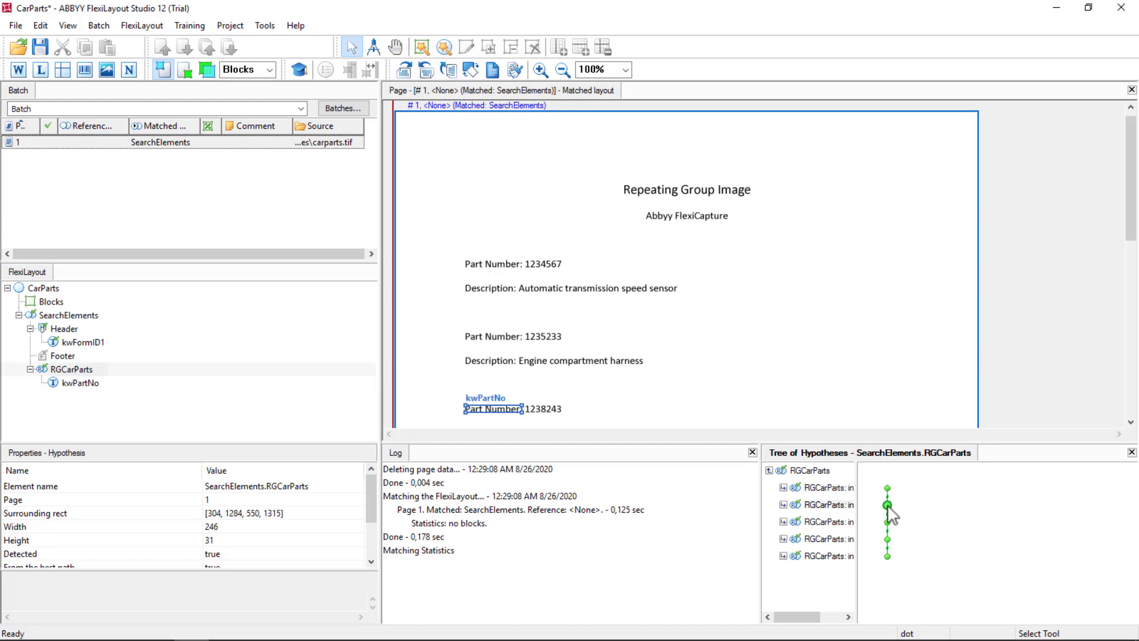
pyautogui.click(887, 523)
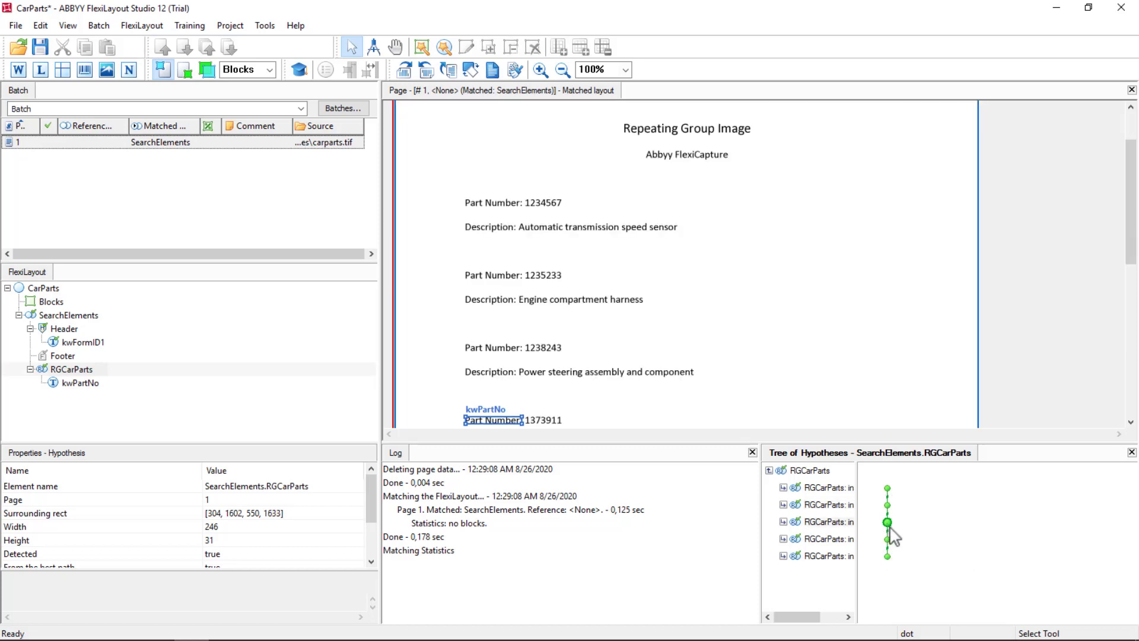
pyautogui.click(888, 540)
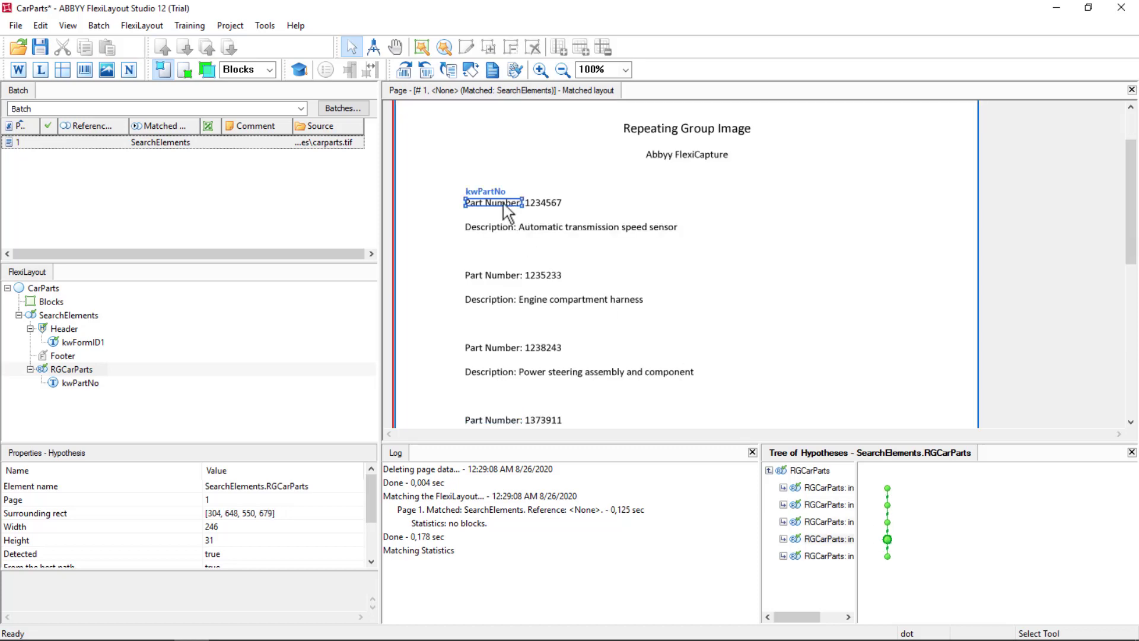
pyautogui.click(888, 557)
pyautogui.doubleClick(888, 557)
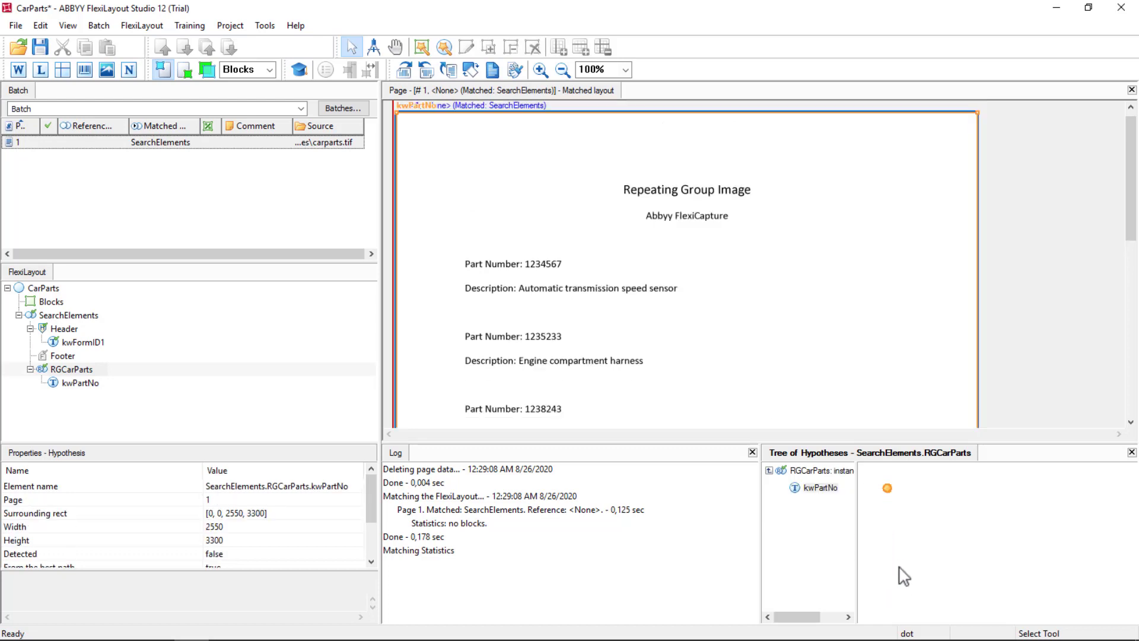
pyautogui.doubleClick(906, 549)
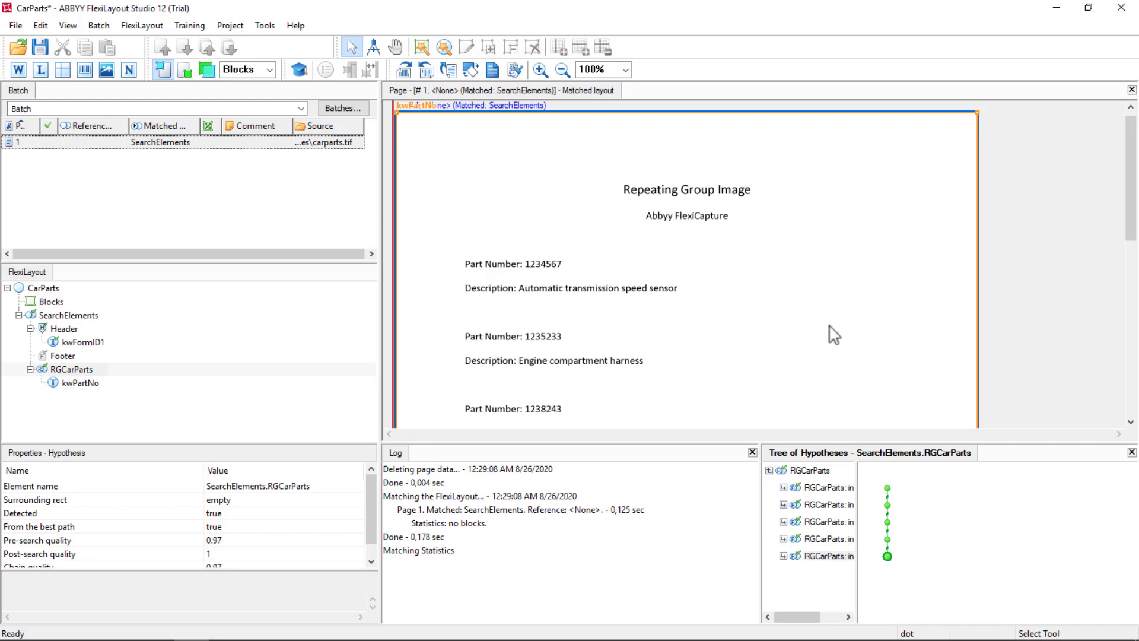
pyautogui.click(887, 488)
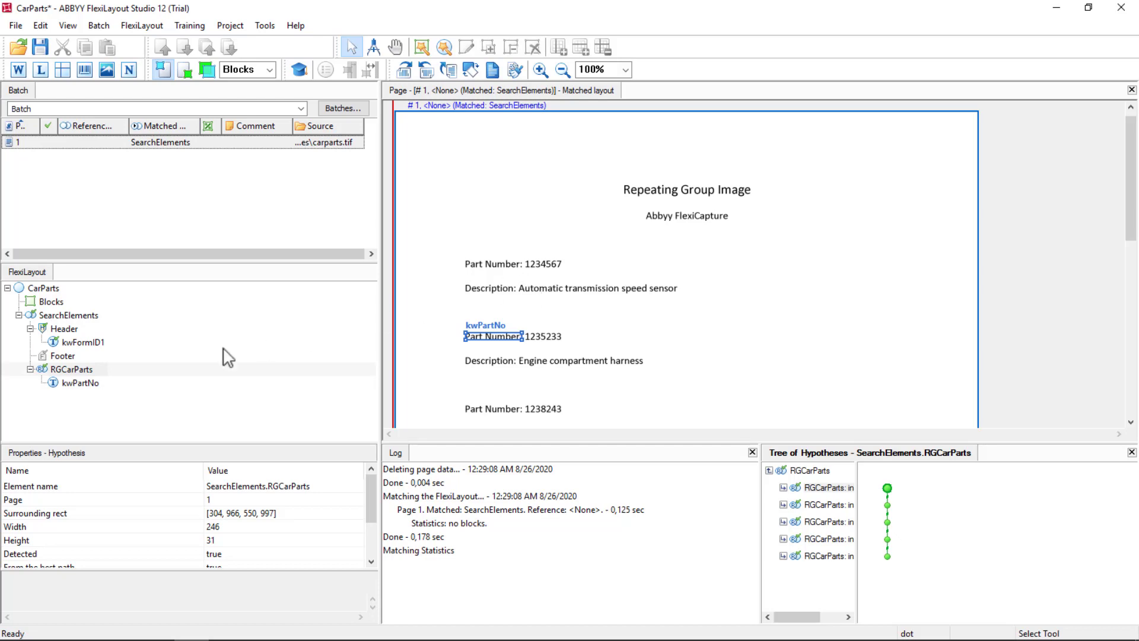
# Add a Nearest relation from kwPartNo to element SearchElements.Header.kwFormID1.
pyautogui.click(81, 384)
pyautogui.doubleClick(82, 384)
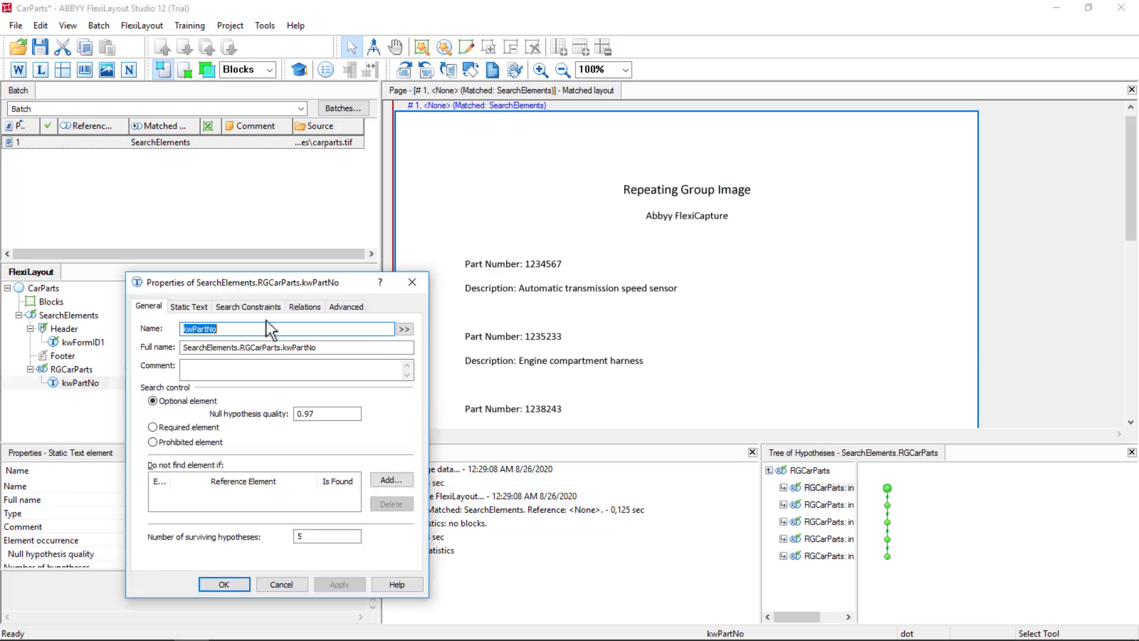
pyautogui.click(305, 307)
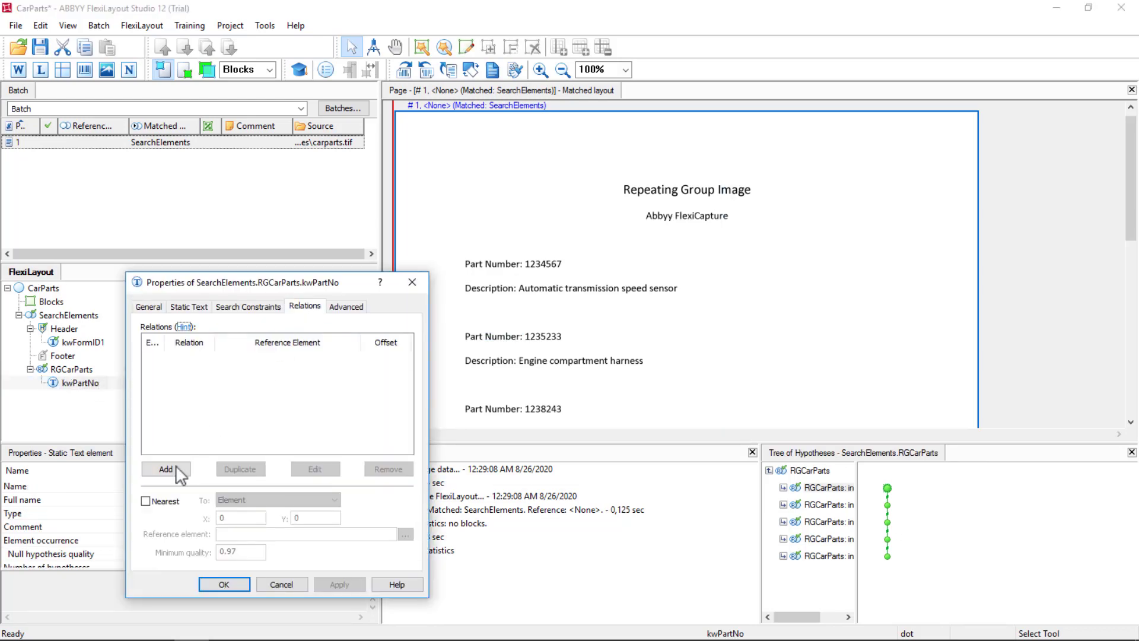
pyautogui.click(147, 502)
pyautogui.click(252, 504)
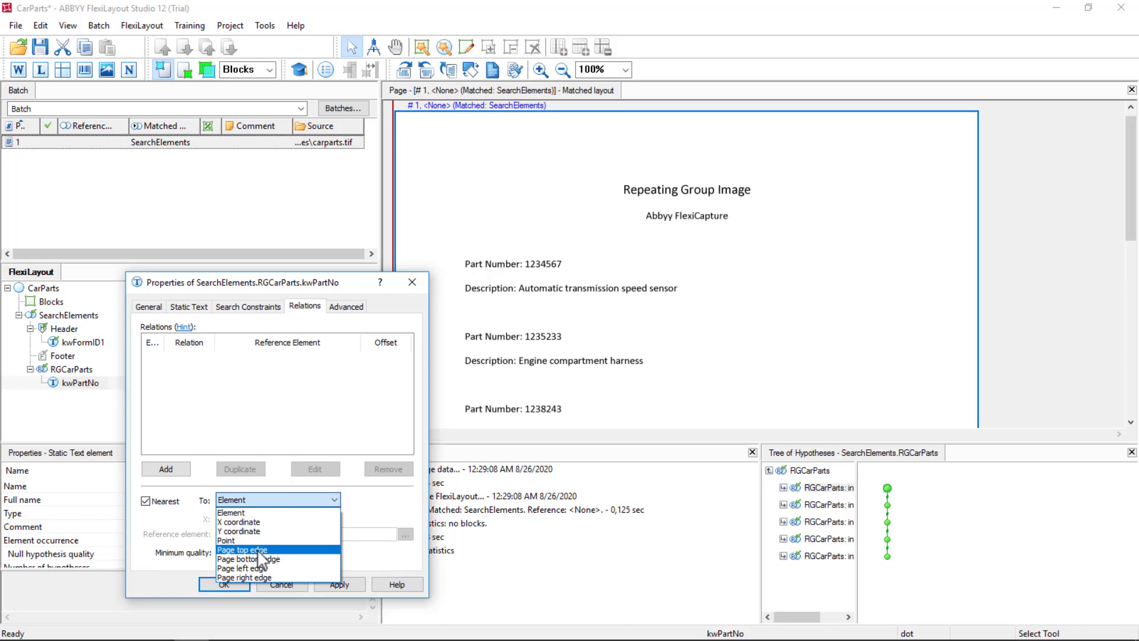
pyautogui.click(234, 510)
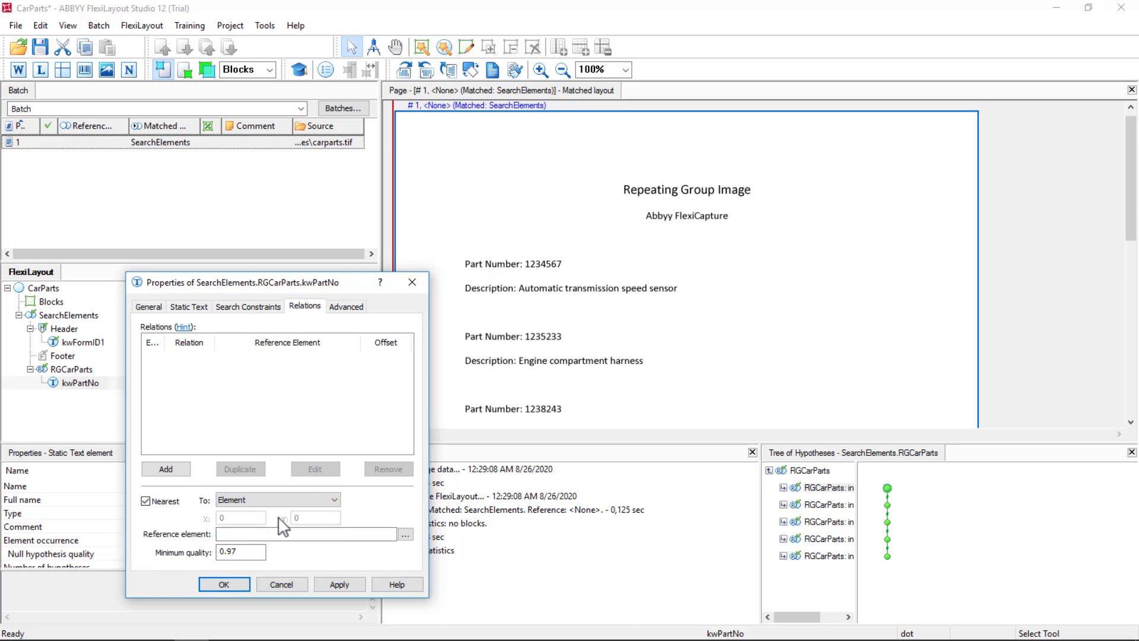
pyautogui.click(406, 535)
pyautogui.click(156, 385)
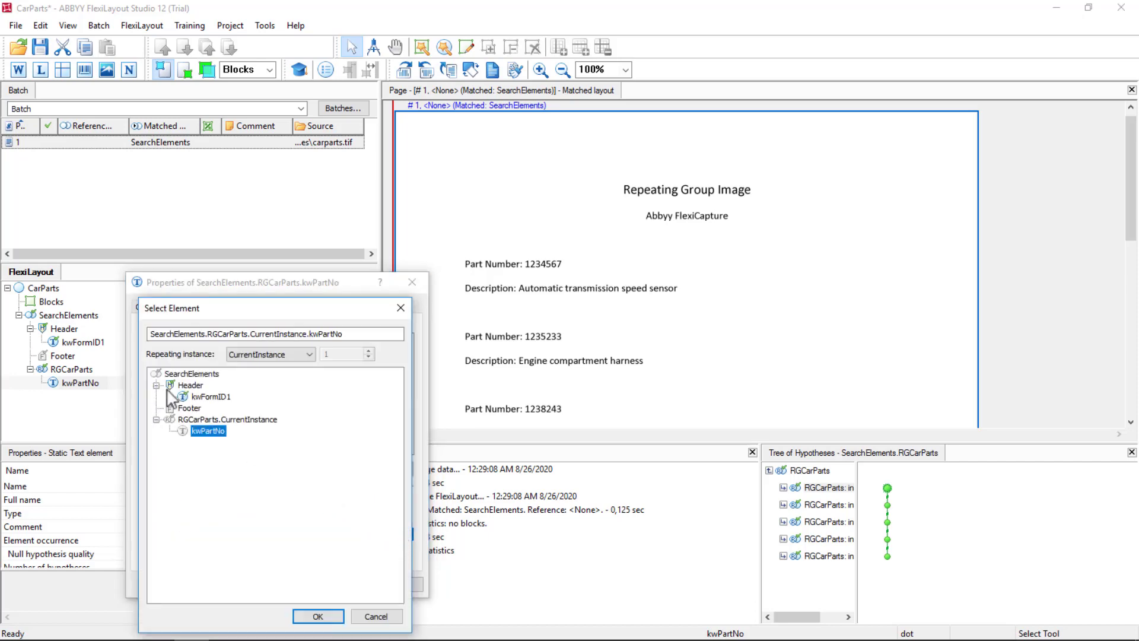
pyautogui.click(199, 397)
pyautogui.click(317, 615)
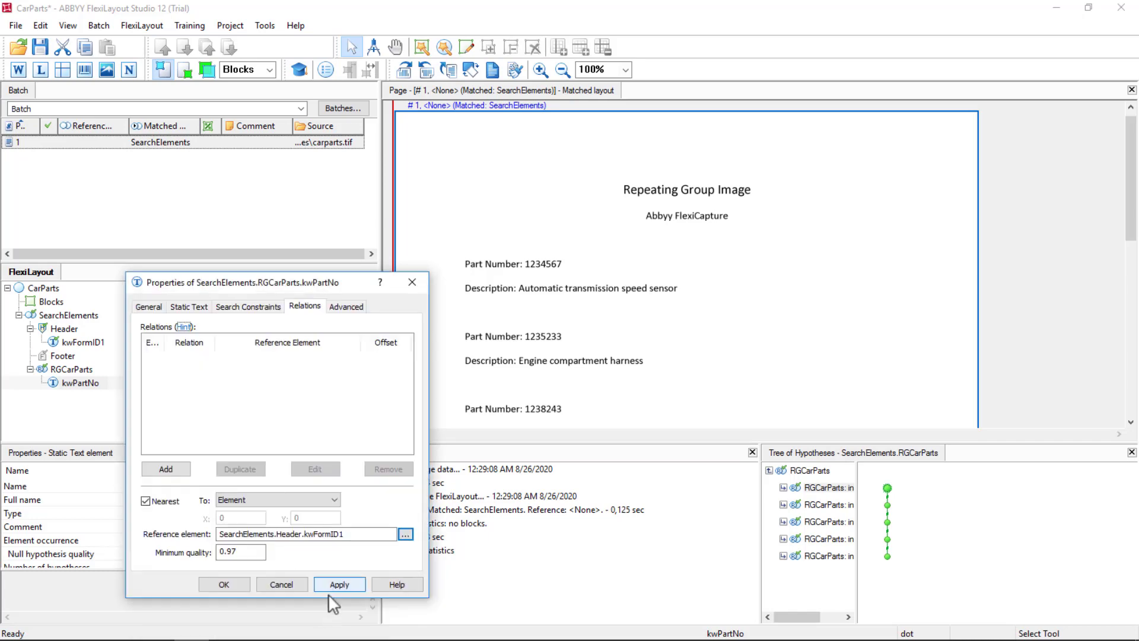
pyautogui.click(336, 582)
pyautogui.click(216, 581)
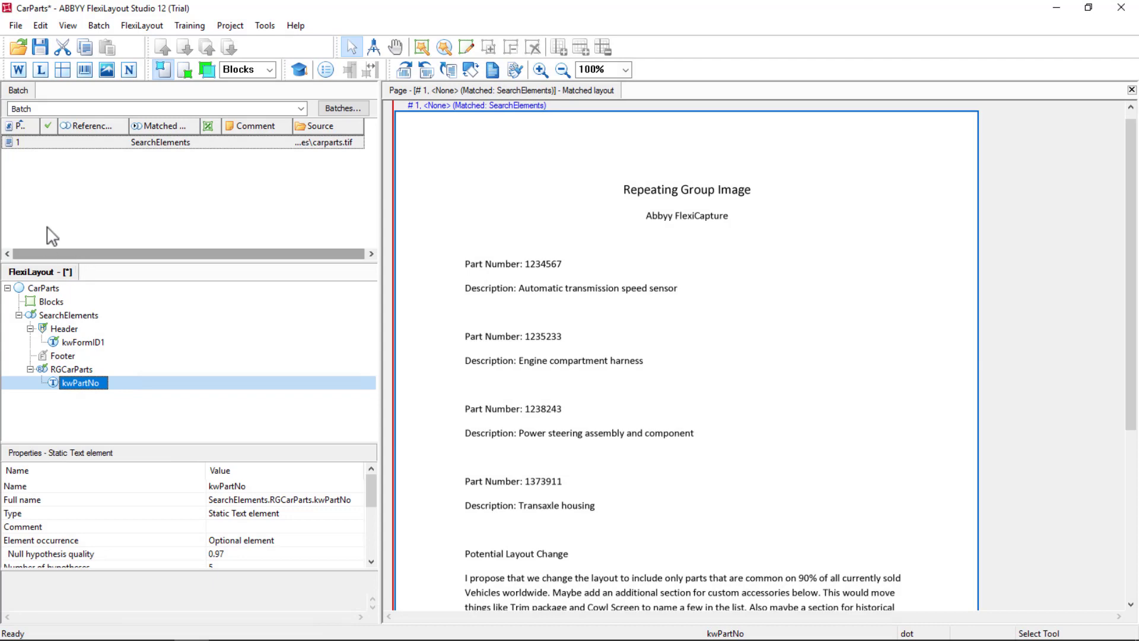
# Rematch page 1 and step through the five RGCarParts hypotheses, ending on the empty one.
pyautogui.rightClick(67, 143)
pyautogui.click(100, 152)
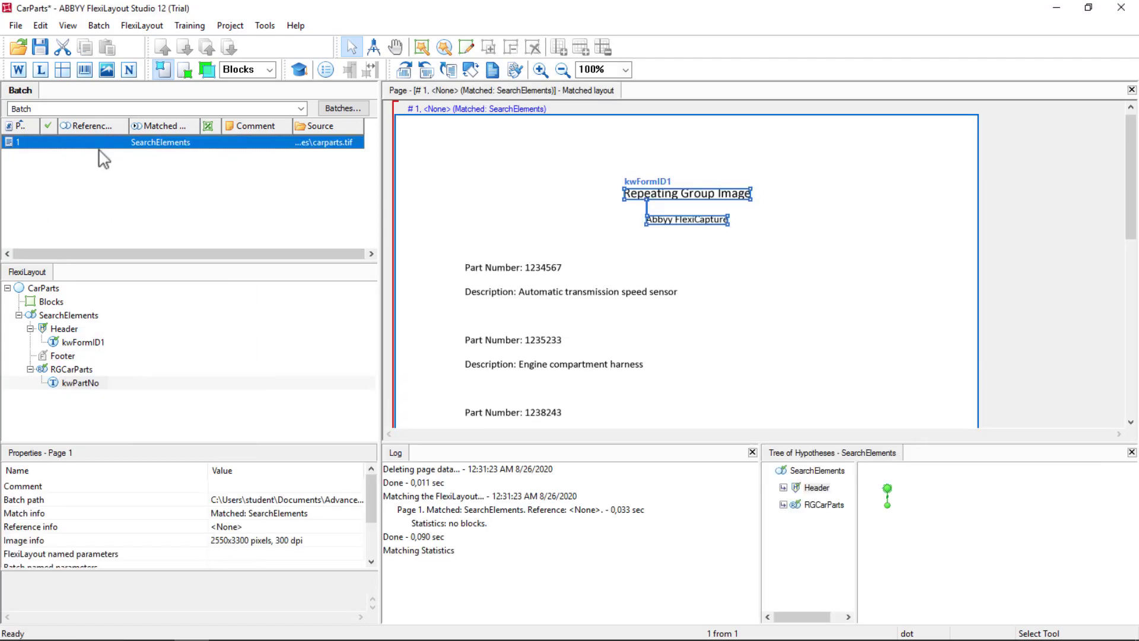
pyautogui.click(887, 505)
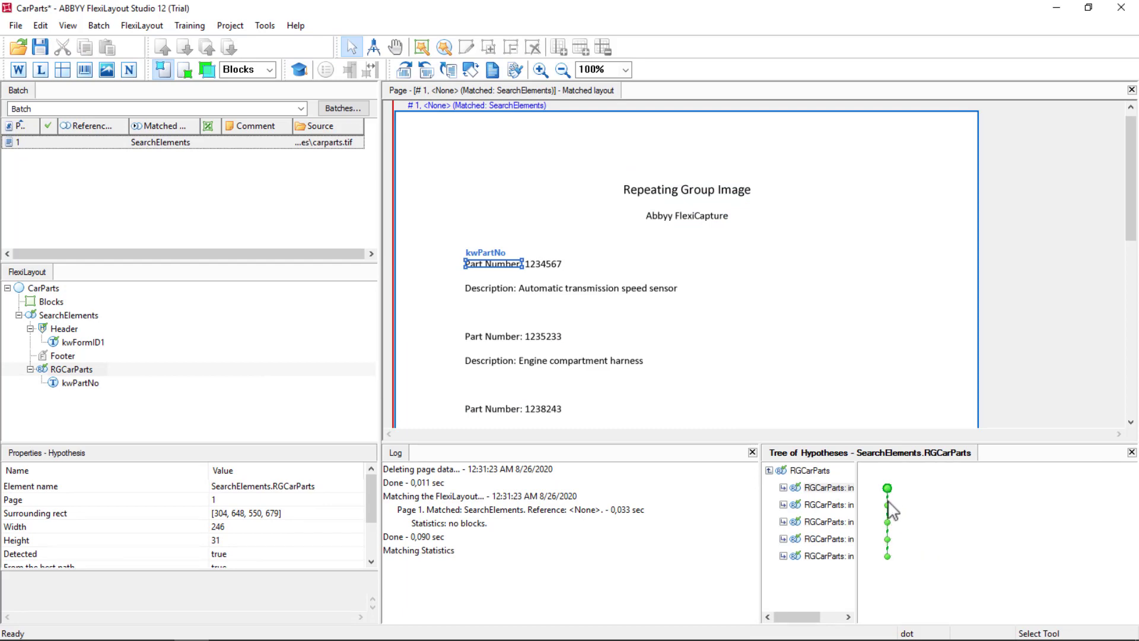
pyautogui.click(888, 505)
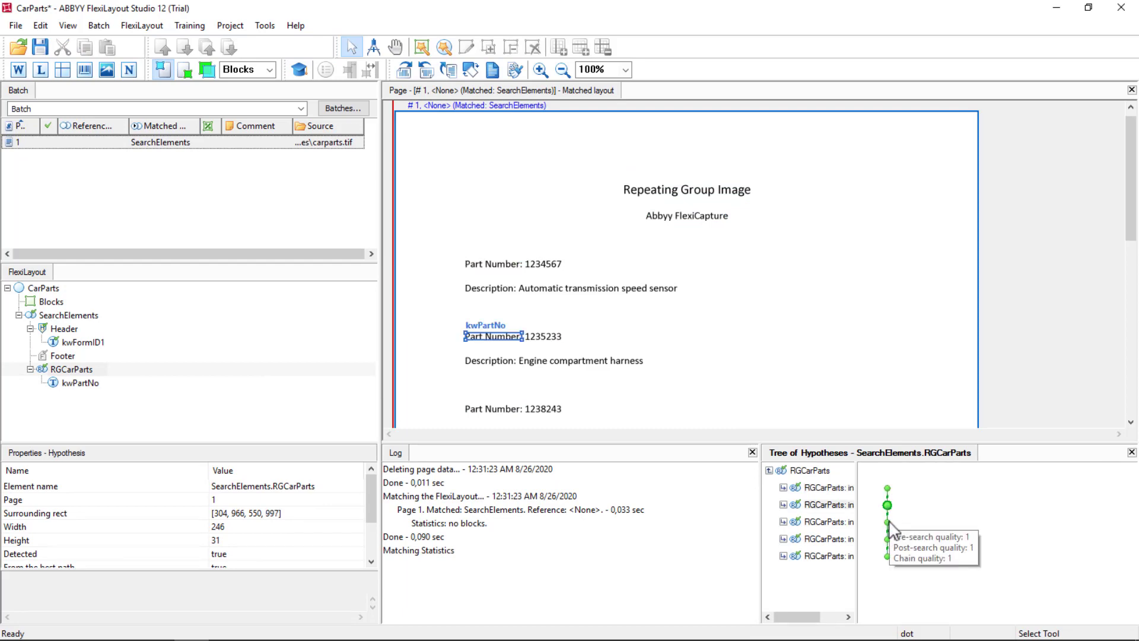
pyautogui.click(889, 522)
pyautogui.click(887, 540)
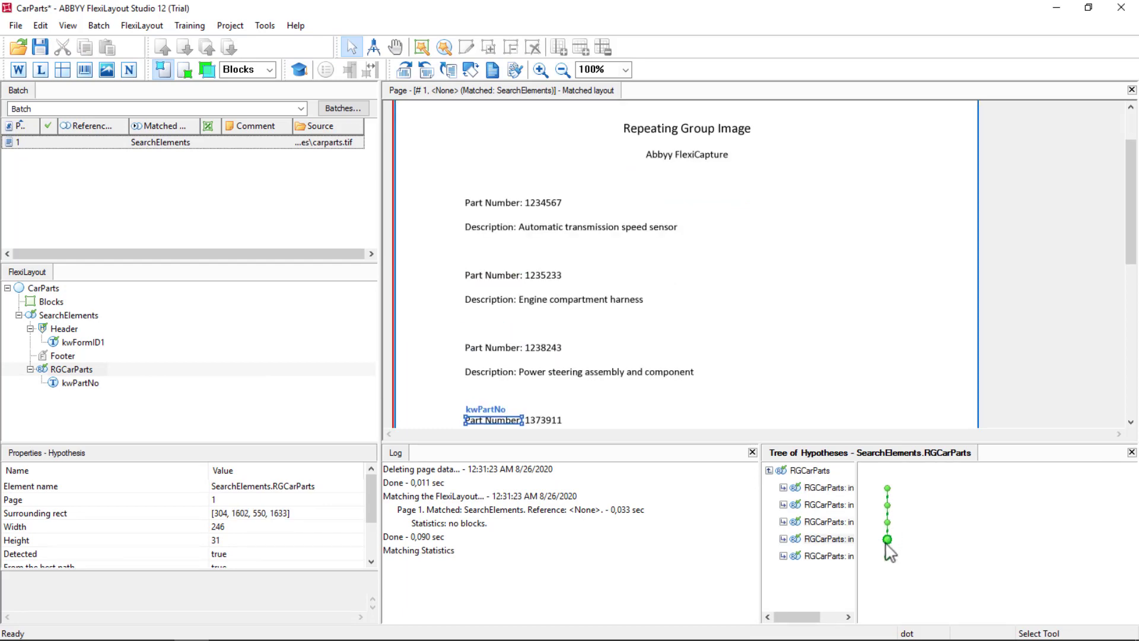
pyautogui.click(886, 551)
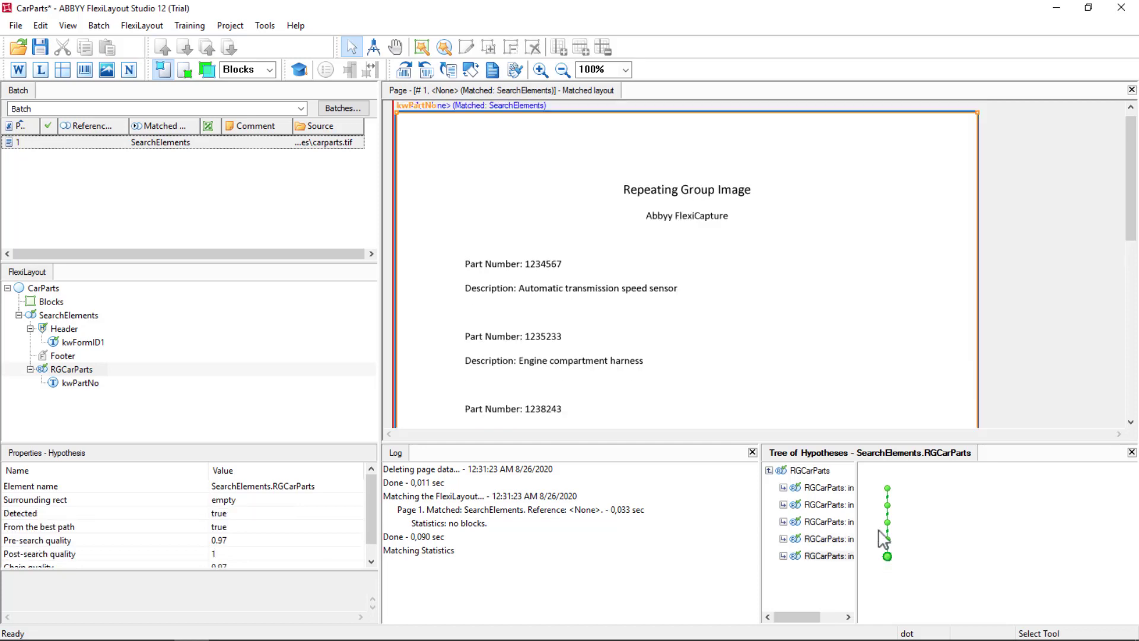
# Show the search area and view the first and second instances, the second at 1235233.
pyautogui.rightClick(830, 359)
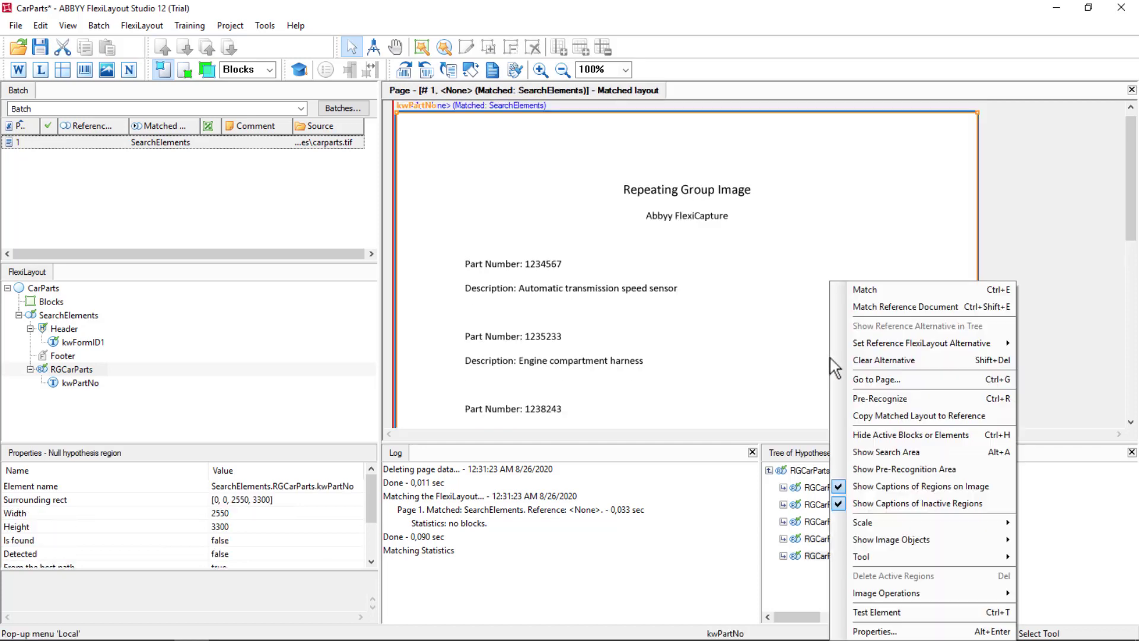
pyautogui.click(880, 452)
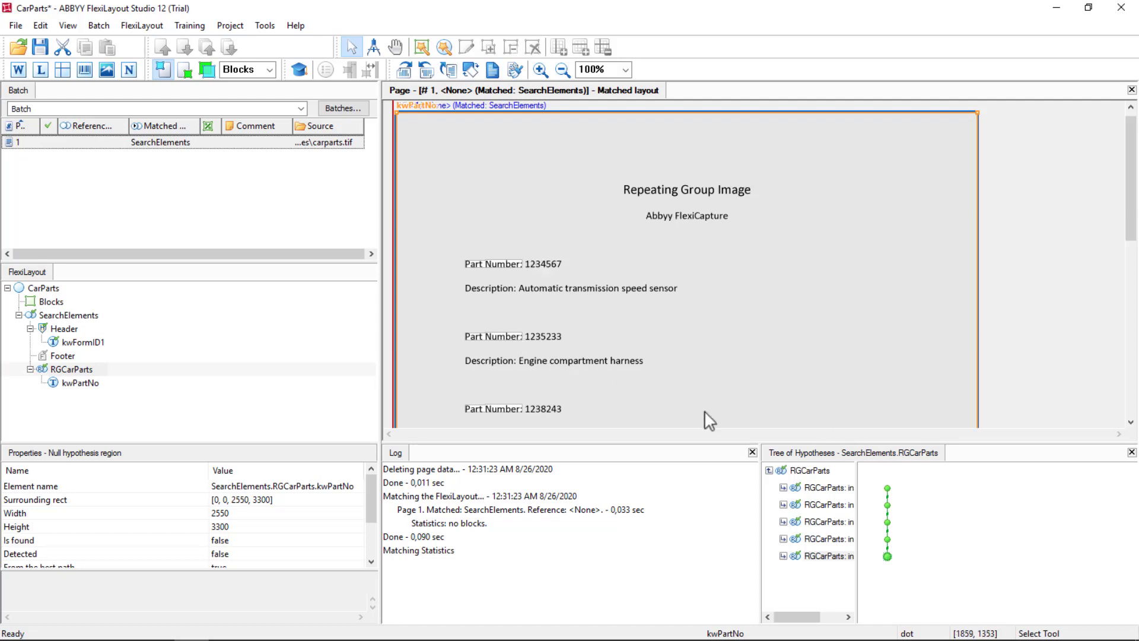
pyautogui.click(887, 488)
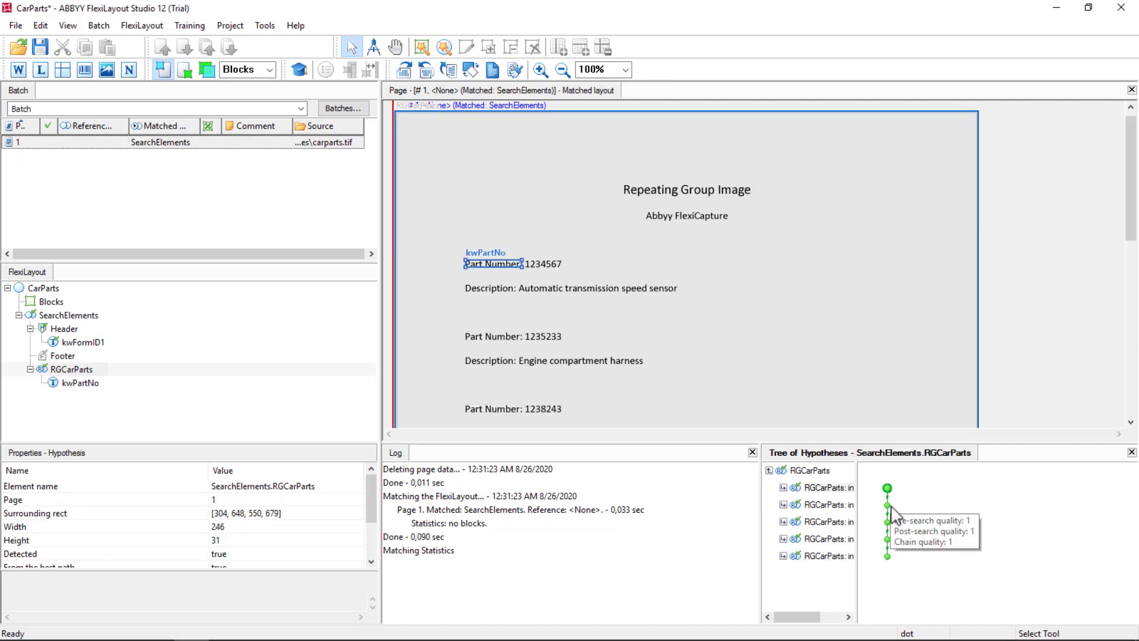
pyautogui.click(889, 505)
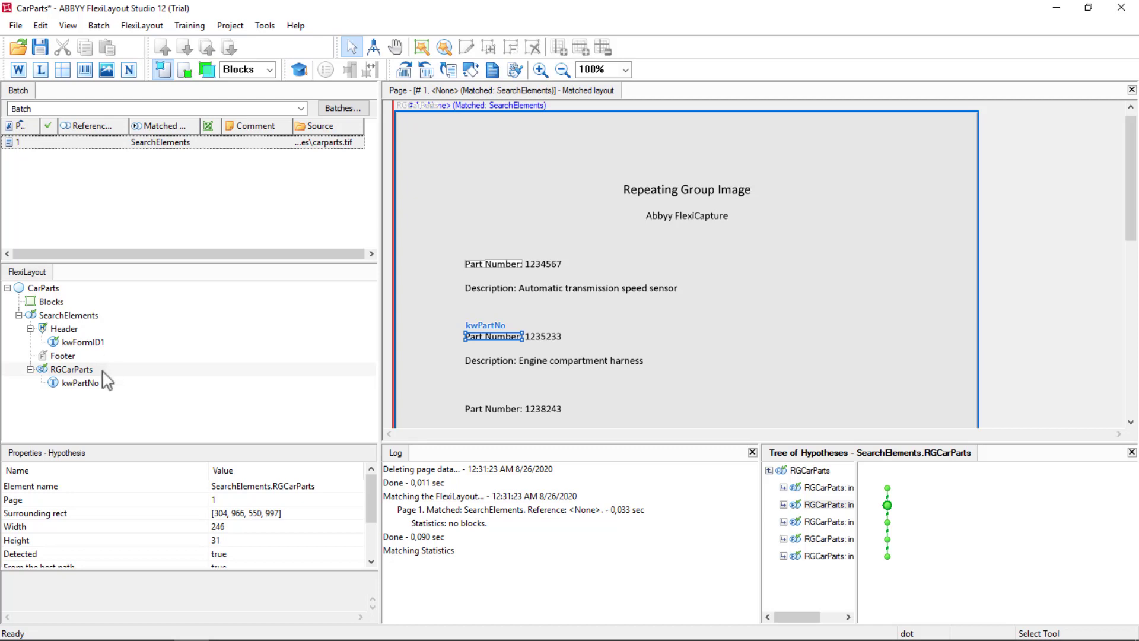
# Add a Character String element under RGCarParts and name it 'PatyNo'.
pyautogui.rightClick(77, 371)
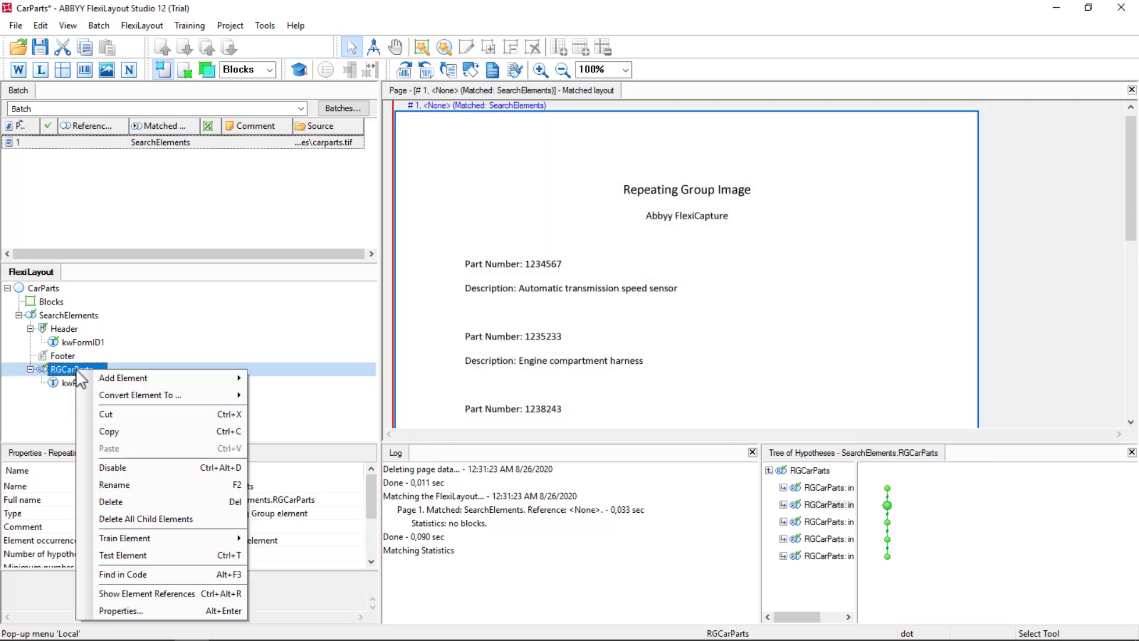
pyautogui.moveTo(112, 374)
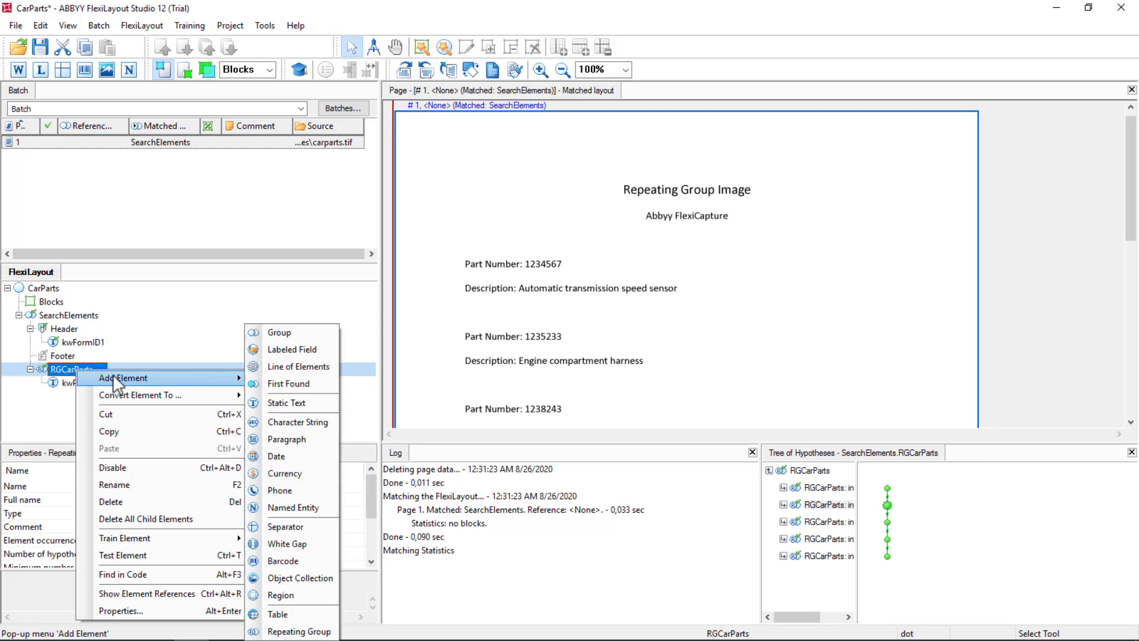
pyautogui.click(318, 426)
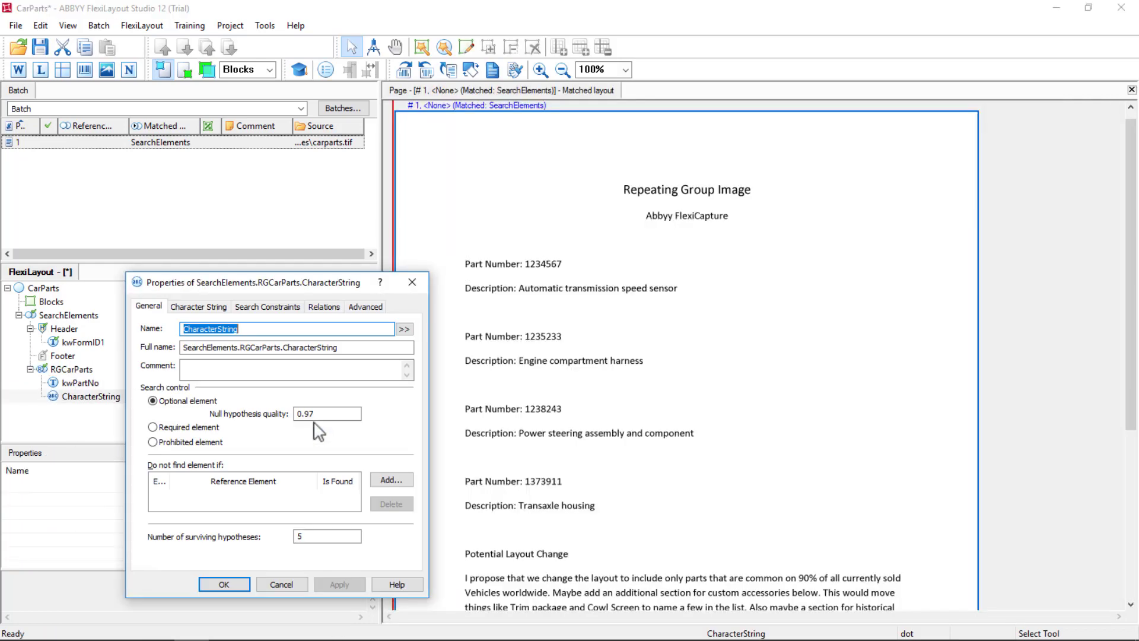
pyautogui.write('PatyNo')
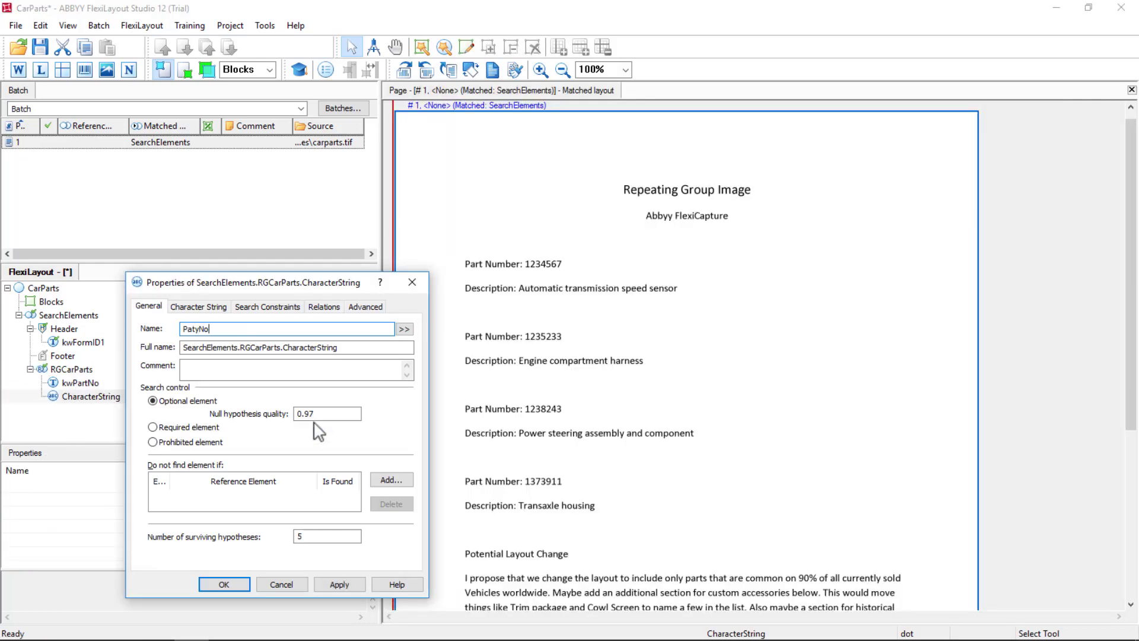
# Start a new relation for the element and pick kwPartNo as its reference element.
pyautogui.click(337, 308)
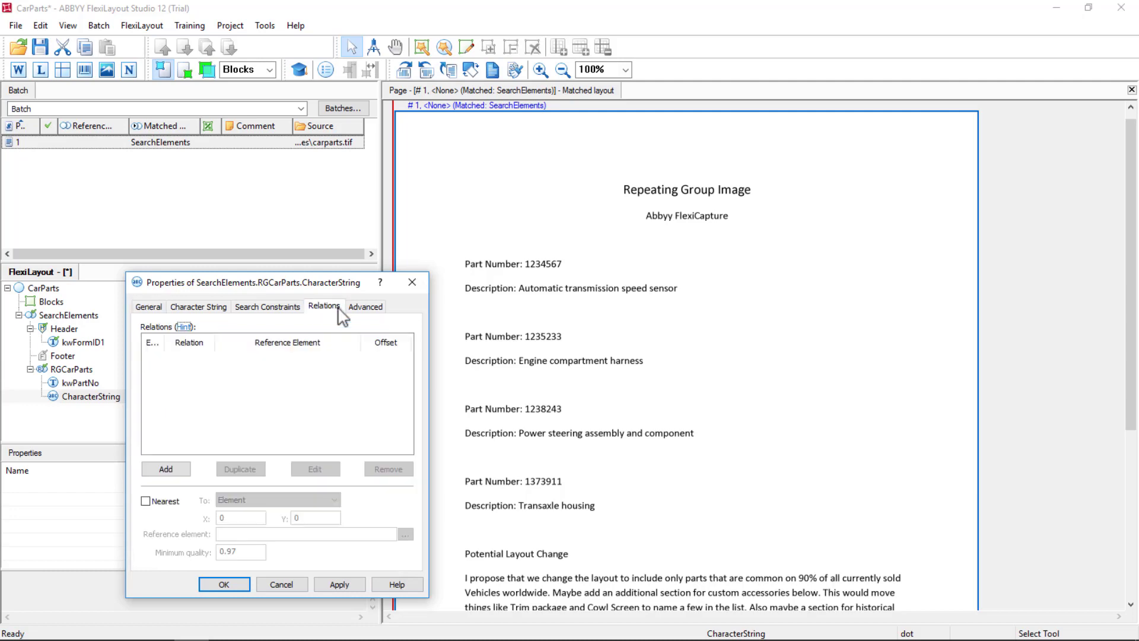
pyautogui.click(166, 470)
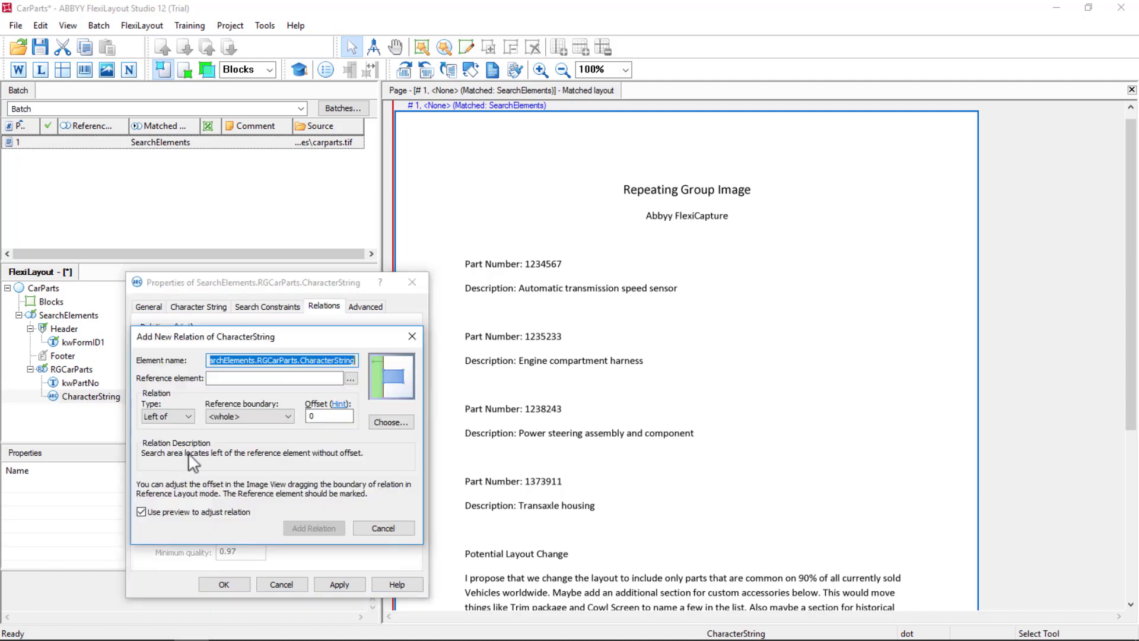
pyautogui.click(351, 378)
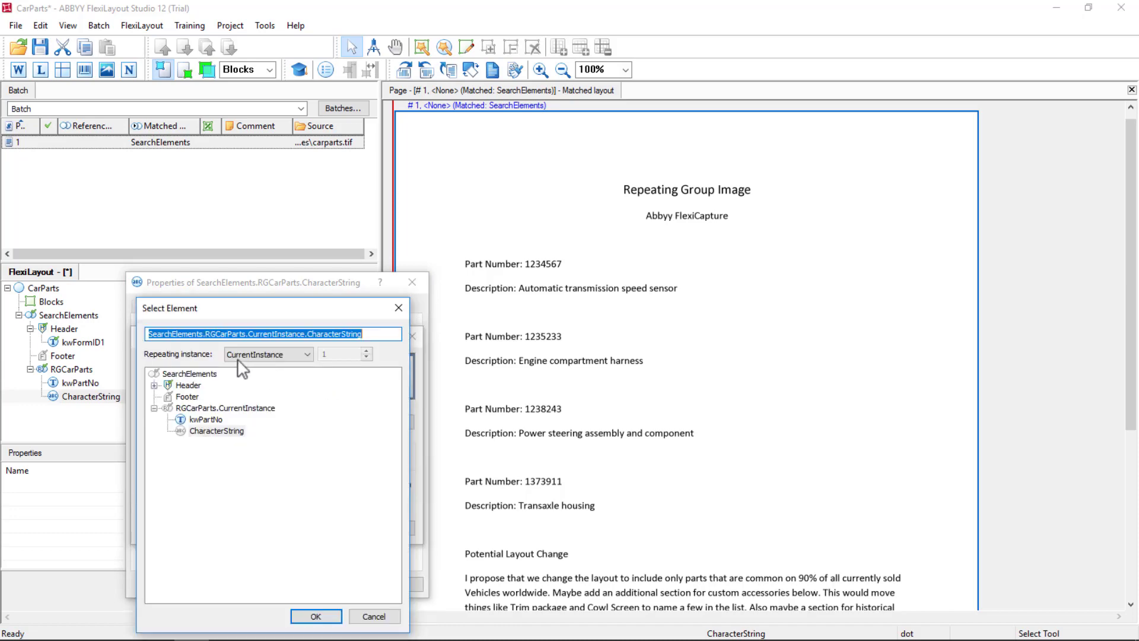
pyautogui.click(211, 421)
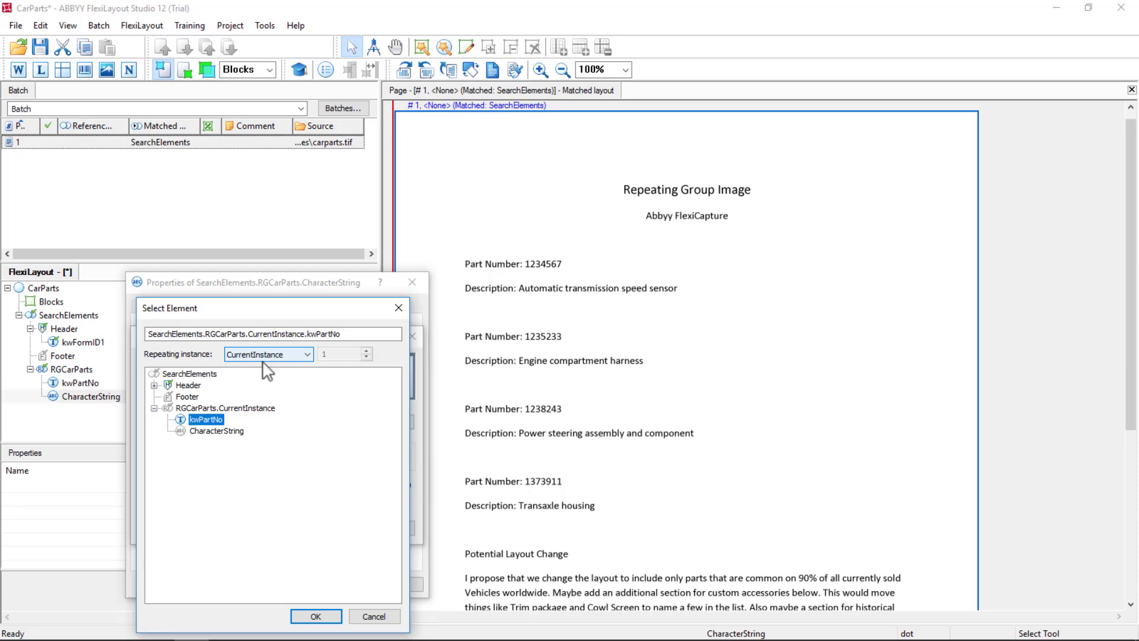
# Confirm kwPartNo as reference and make the relation Right of its Right boundary.
pyautogui.click(315, 616)
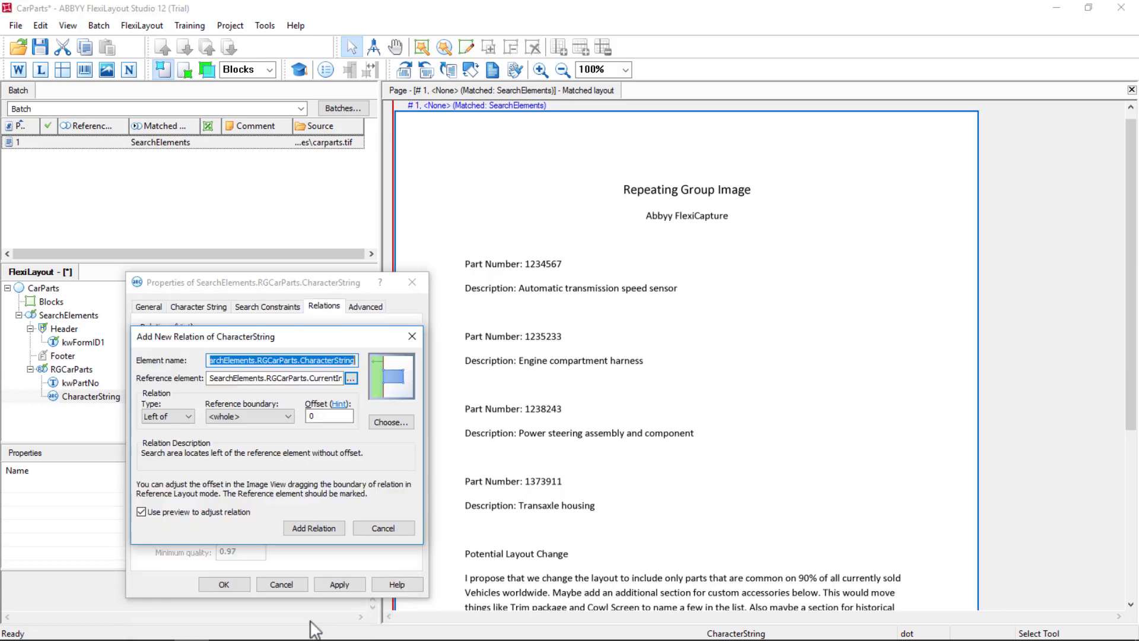
pyautogui.click(182, 418)
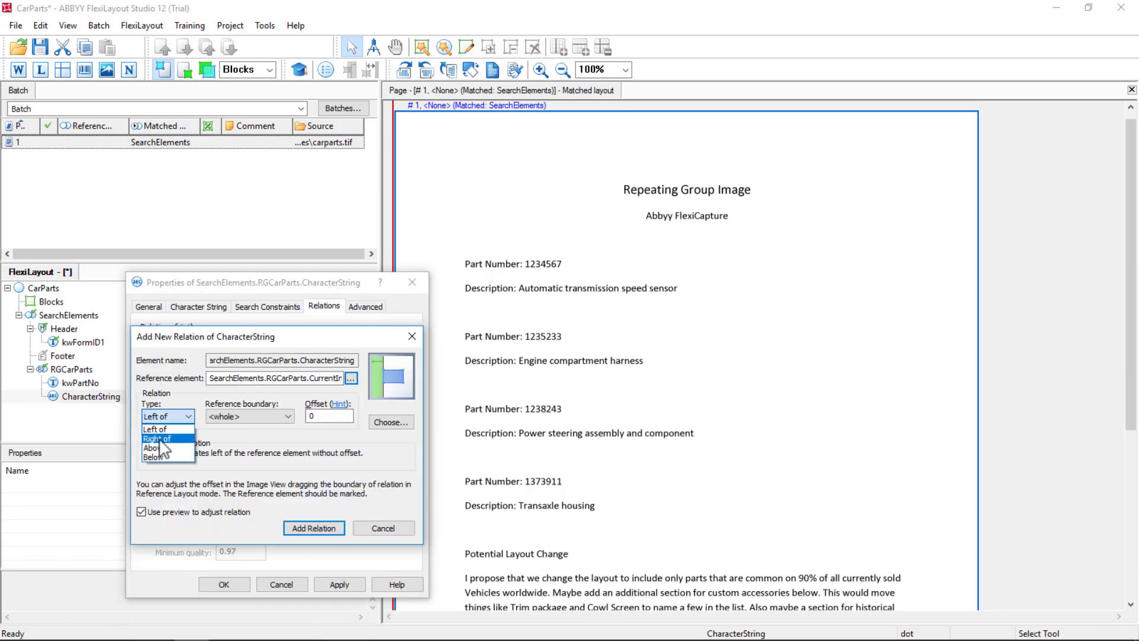
pyautogui.click(159, 438)
pyautogui.click(268, 417)
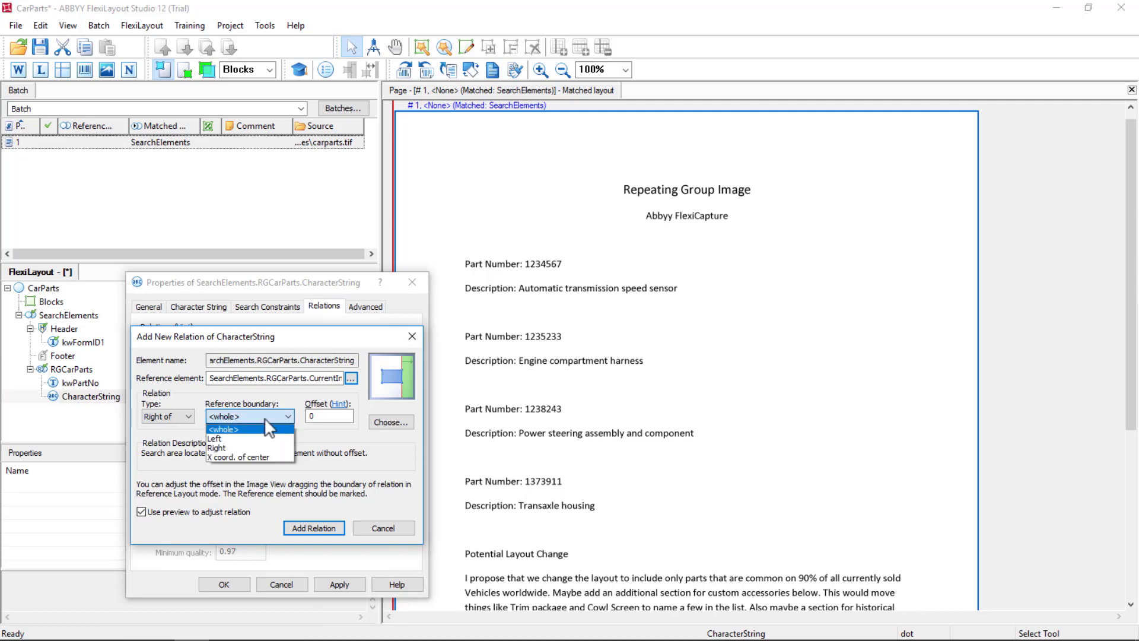
pyautogui.click(220, 447)
# Set the relation offset to 10 dots and show All elements on the page.
pyautogui.click(330, 415)
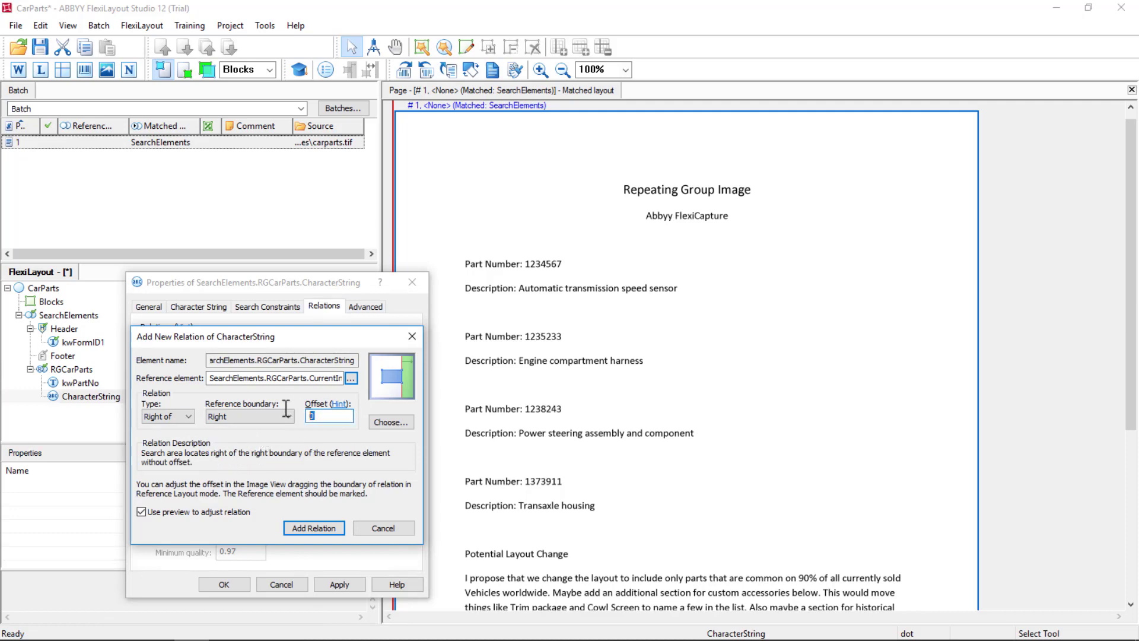
pyautogui.write('20')
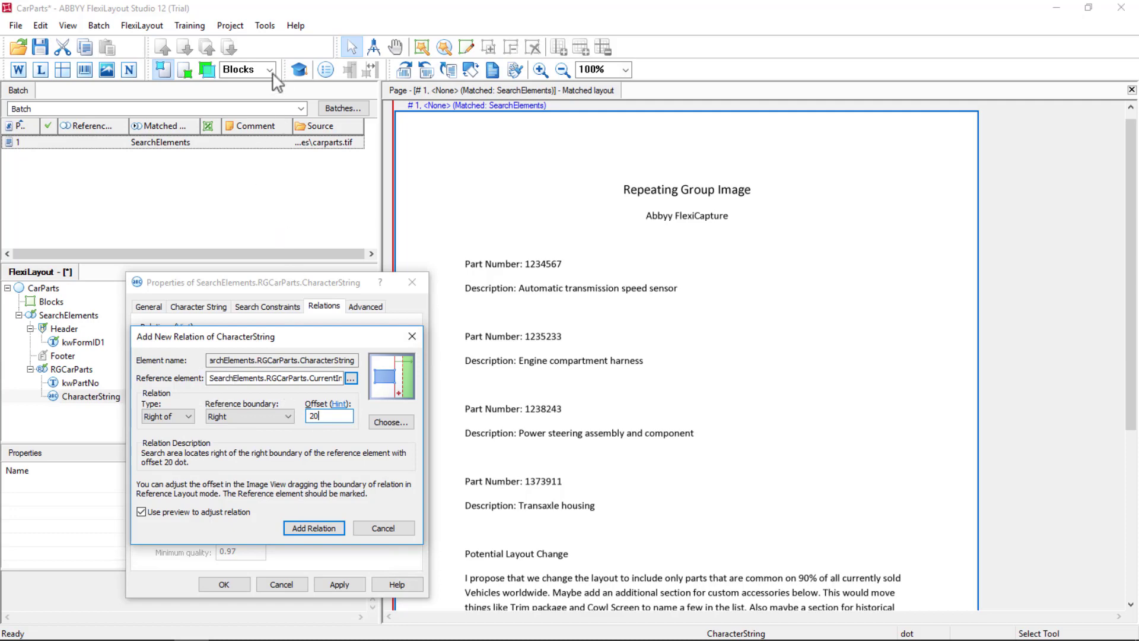
pyautogui.click(270, 69)
pyautogui.click(229, 89)
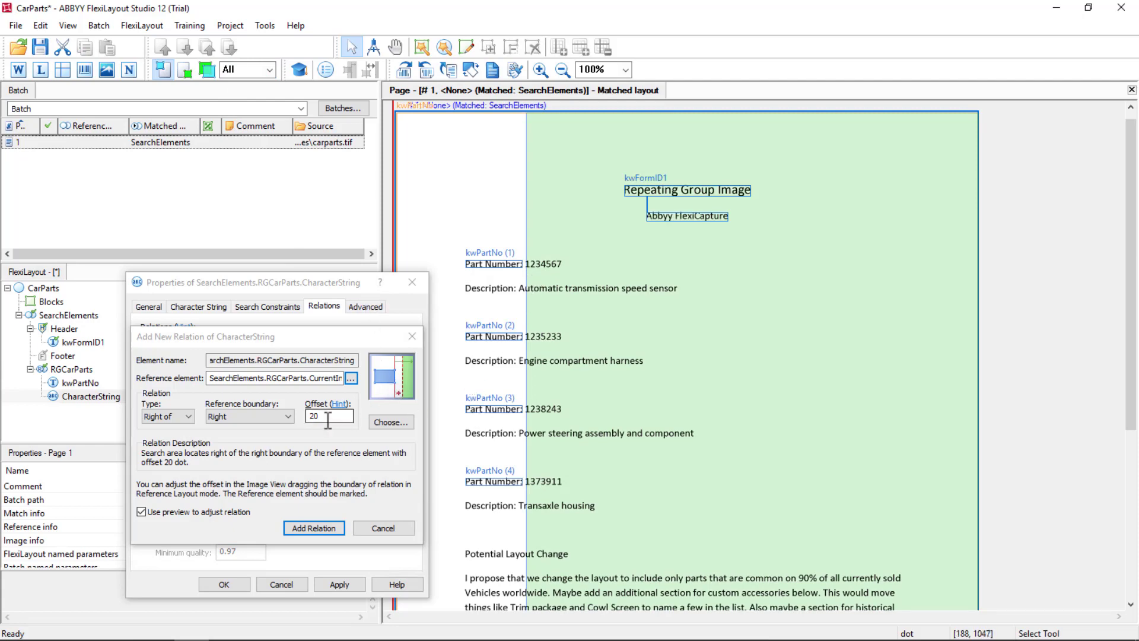
pyautogui.click(290, 416)
pyautogui.write('10')
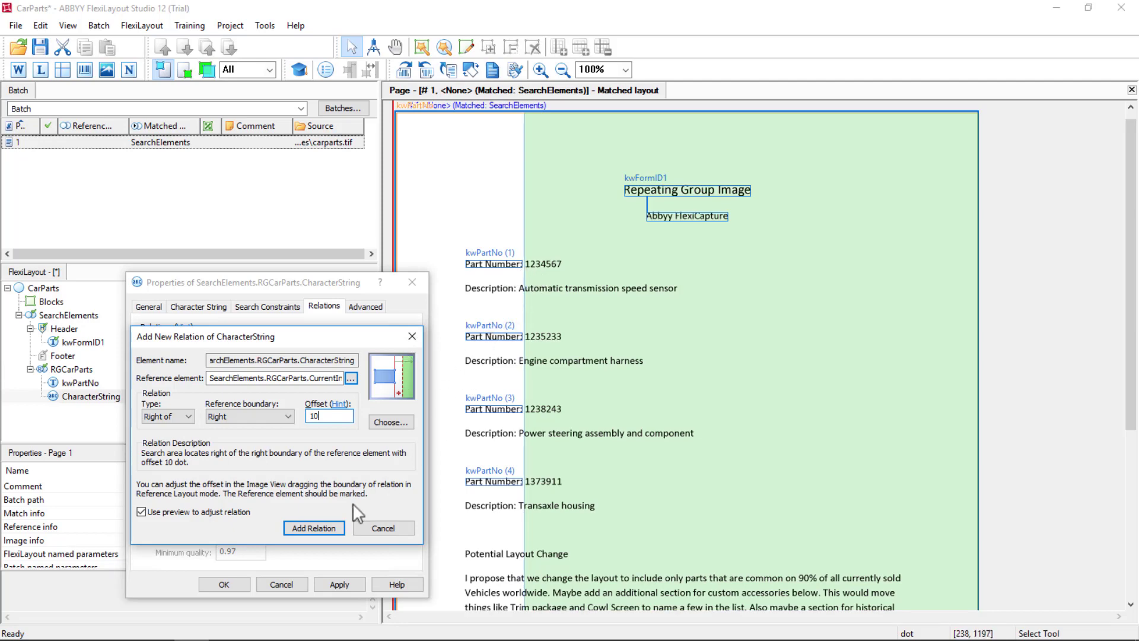
# Add the RightOf relation, duplicate it, and change the copy's type to Left of.
pyautogui.click(319, 528)
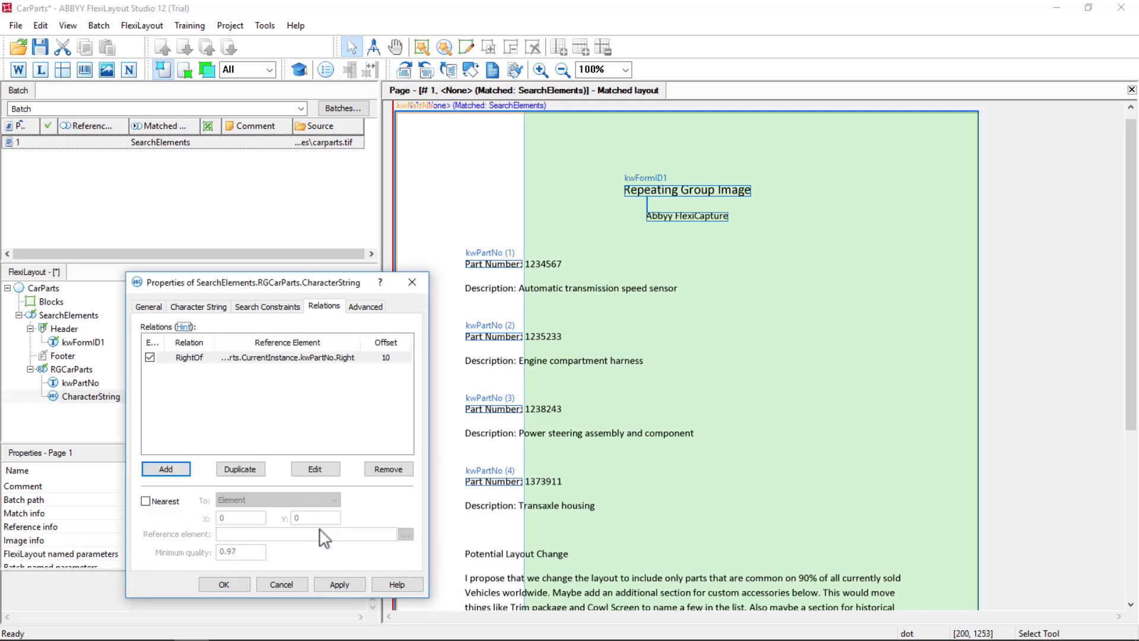
pyautogui.click(245, 472)
pyautogui.doubleClick(202, 370)
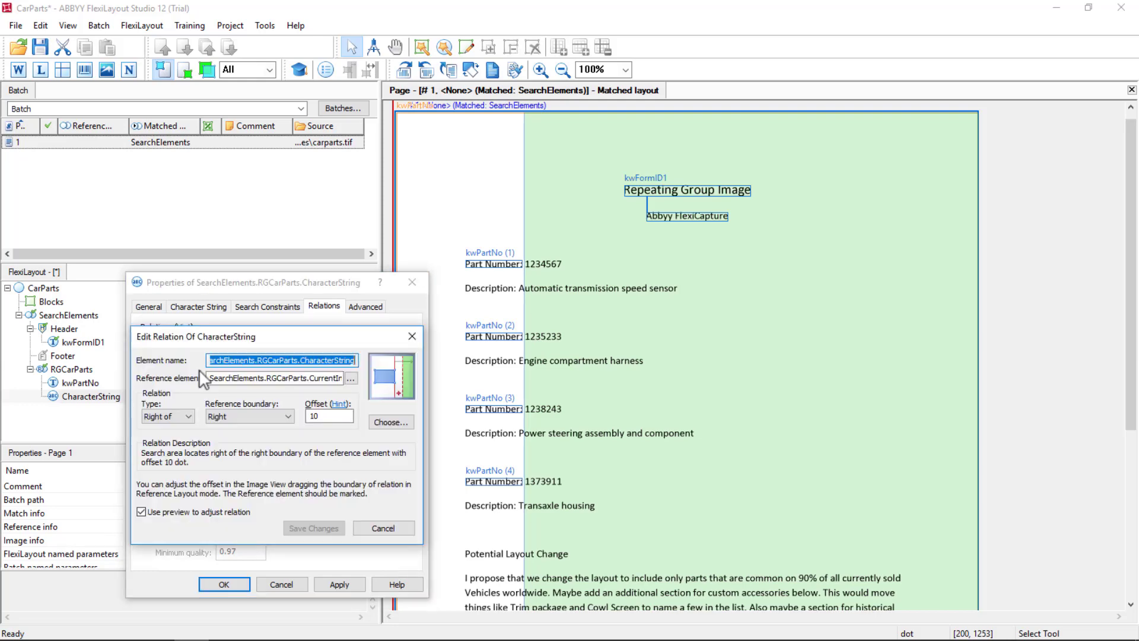
pyautogui.click(166, 417)
pyautogui.click(156, 429)
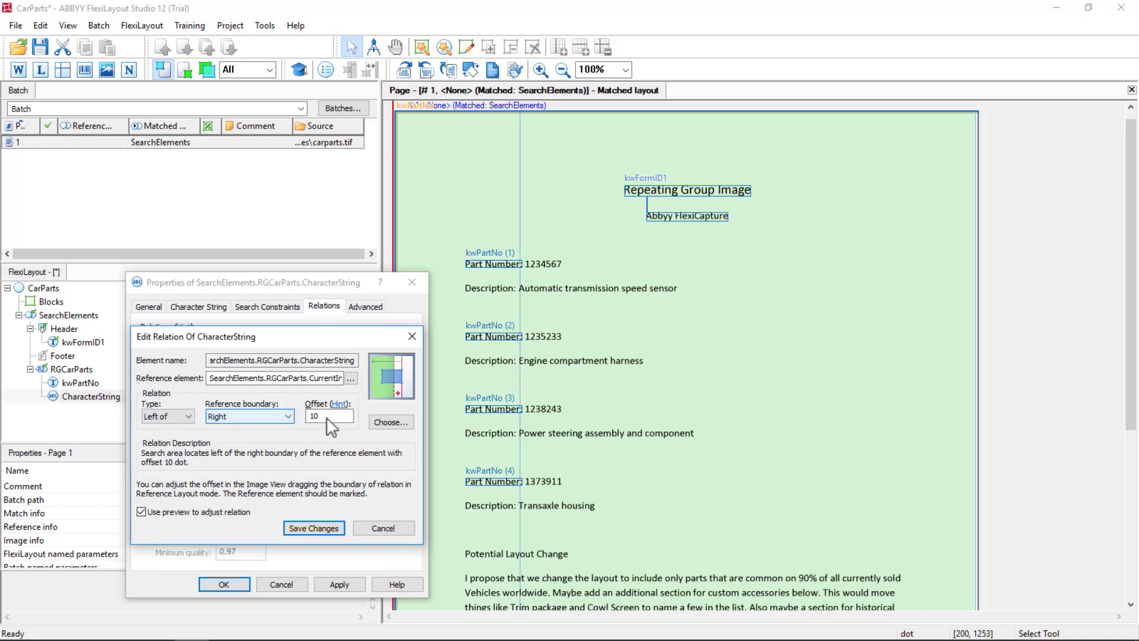
# Measure the page width, give the LeftOf relation offset -250, save, and select both relations.
pyautogui.click(535, 253)
pyautogui.moveTo(534, 252); pyautogui.dragTo(571, 251)
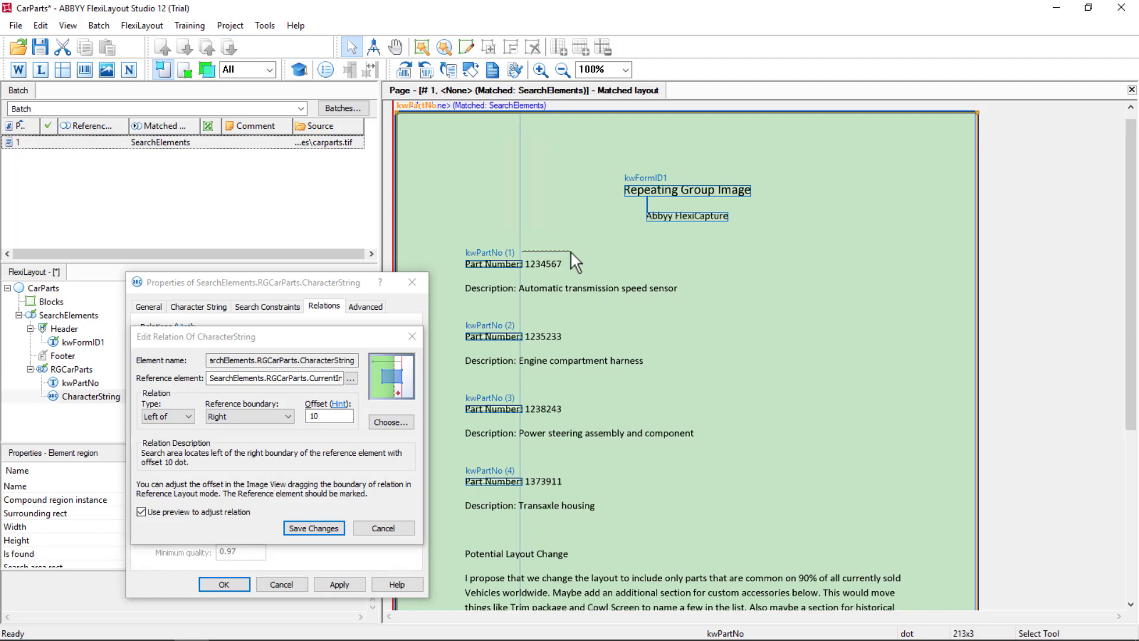
pyautogui.click(328, 415)
pyautogui.doubleClick(299, 413)
pyautogui.write('250')
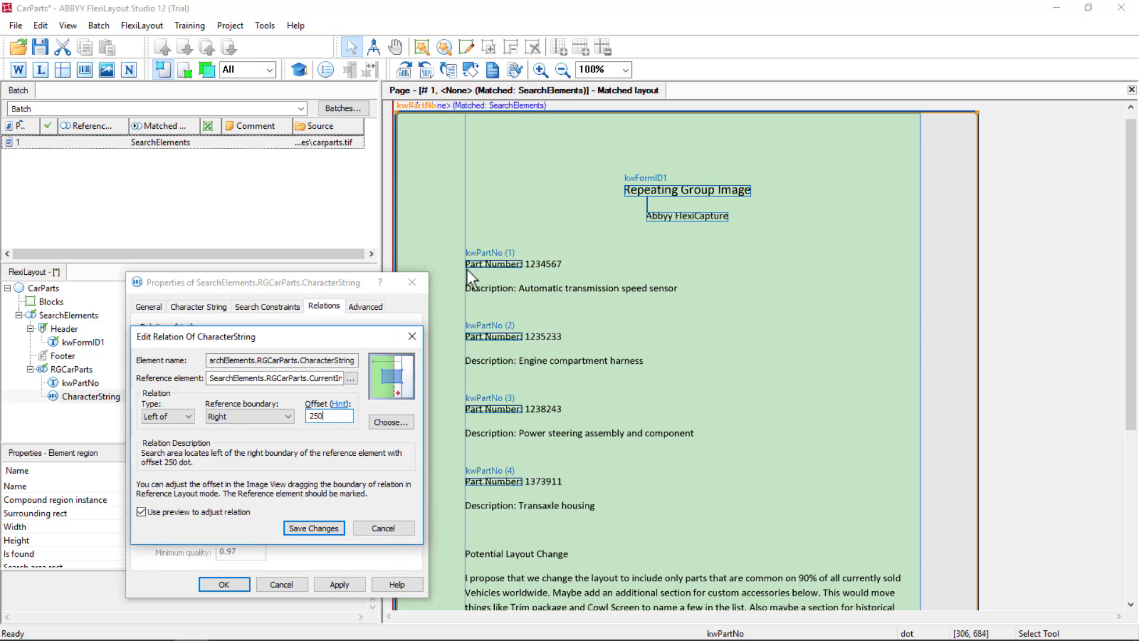
pyautogui.click(310, 417)
pyautogui.write('-')
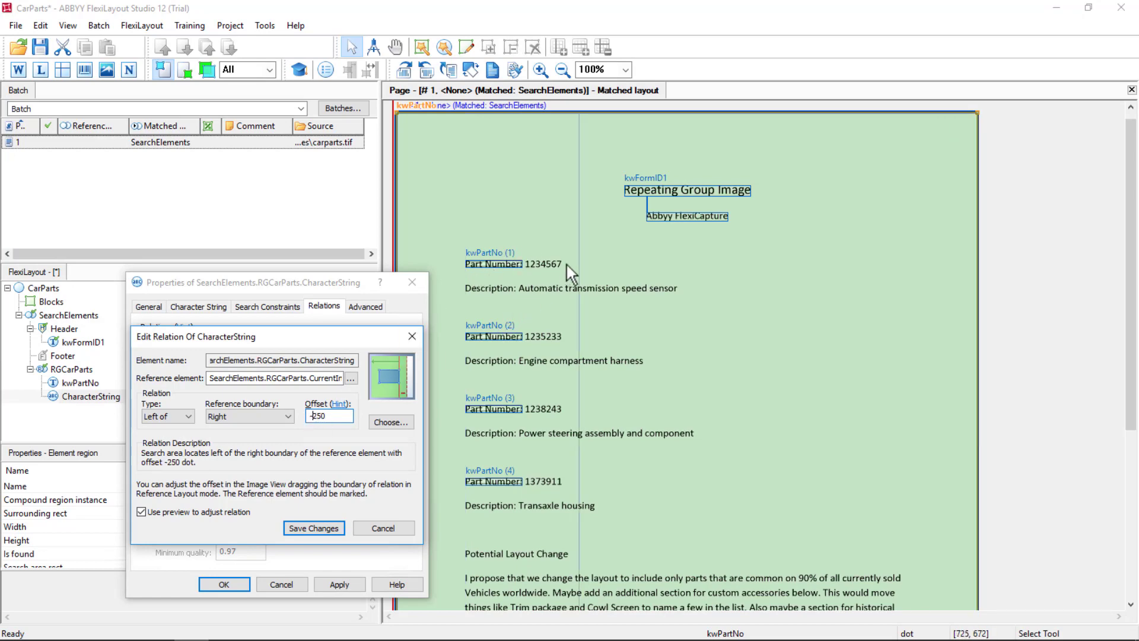
pyautogui.click(312, 528)
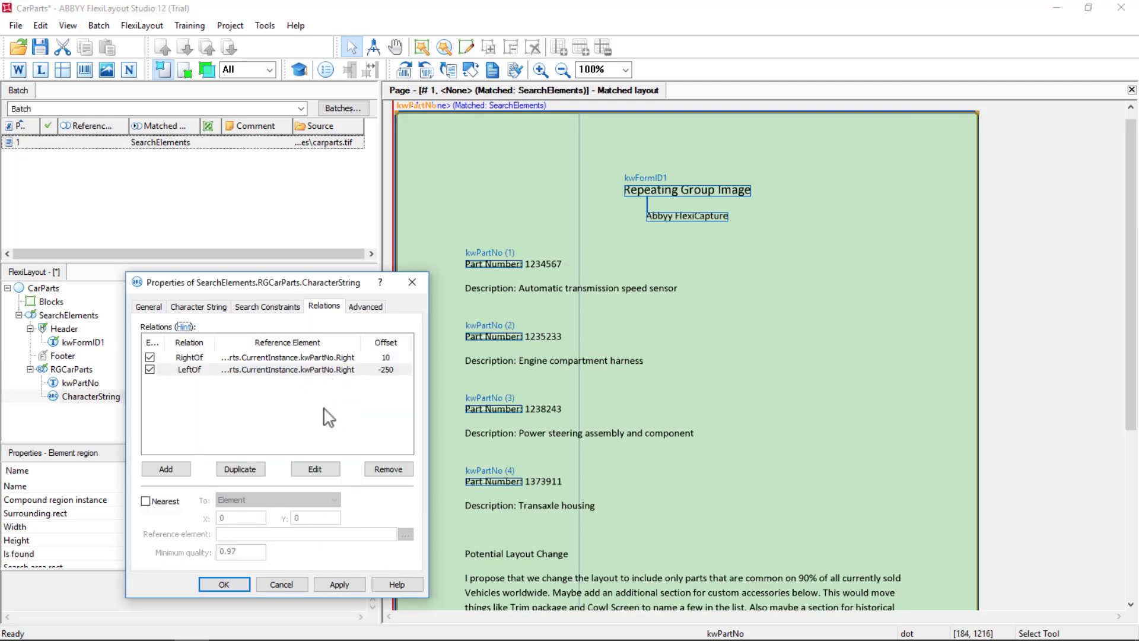
pyautogui.click(319, 365)
pyautogui.keyDown('ctrl'); pyautogui.click(317, 356); pyautogui.keyUp('ctrl')
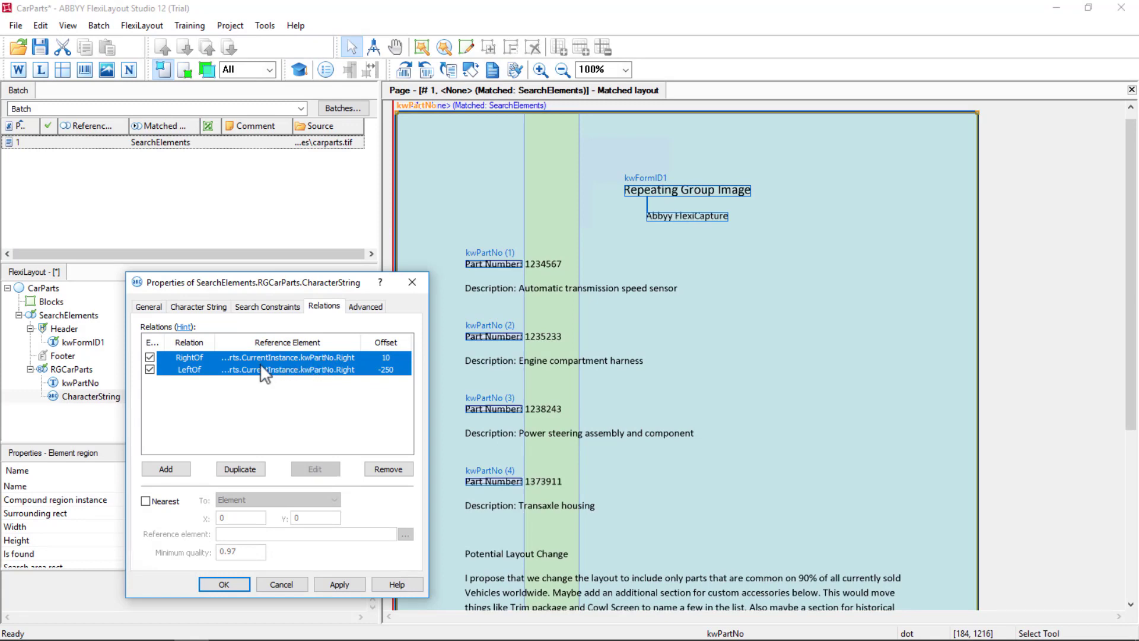
# Apply the PartNo rename, then reopen PartNo's properties at the Relations list.
pyautogui.click(327, 585)
pyautogui.click(222, 582)
pyautogui.click(74, 396)
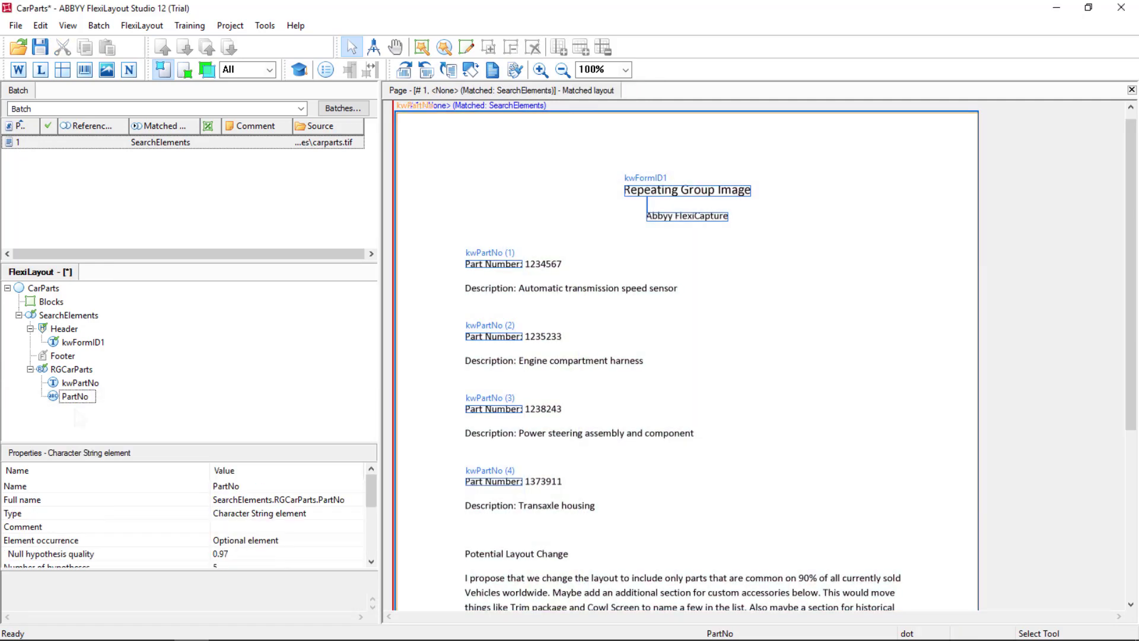
pyautogui.doubleClick(74, 396)
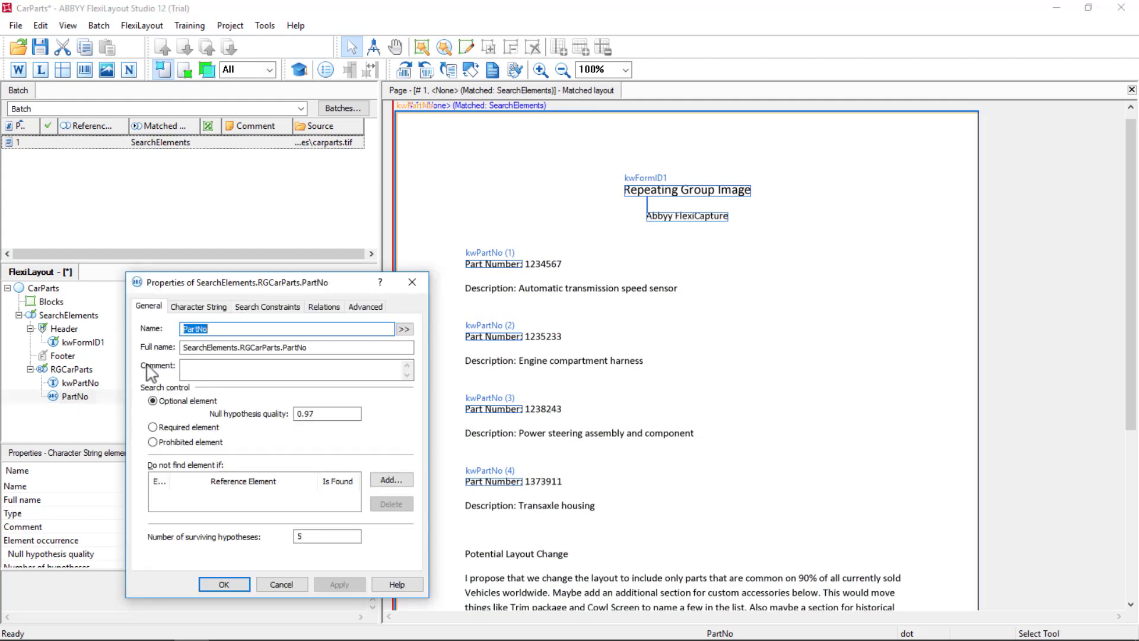
pyautogui.click(325, 307)
# Duplicate the LeftOf relation into one Above kwPartNo's Bottom with offset -10.
pyautogui.click(218, 370)
pyautogui.click(241, 469)
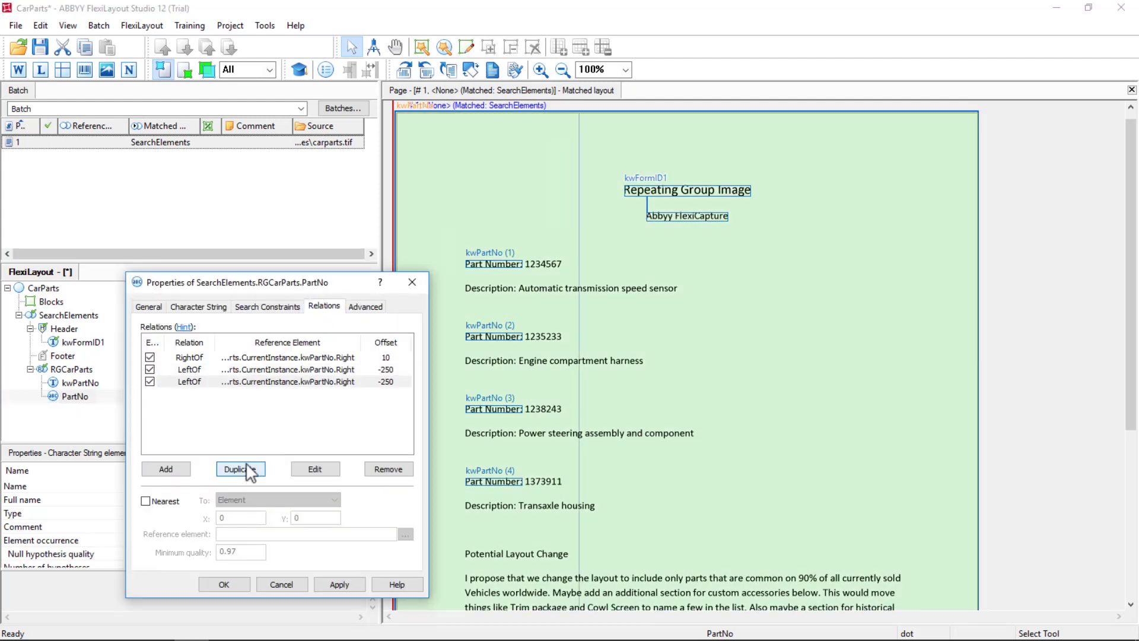
pyautogui.doubleClick(187, 382)
pyautogui.click(178, 416)
pyautogui.click(158, 448)
pyautogui.click(232, 417)
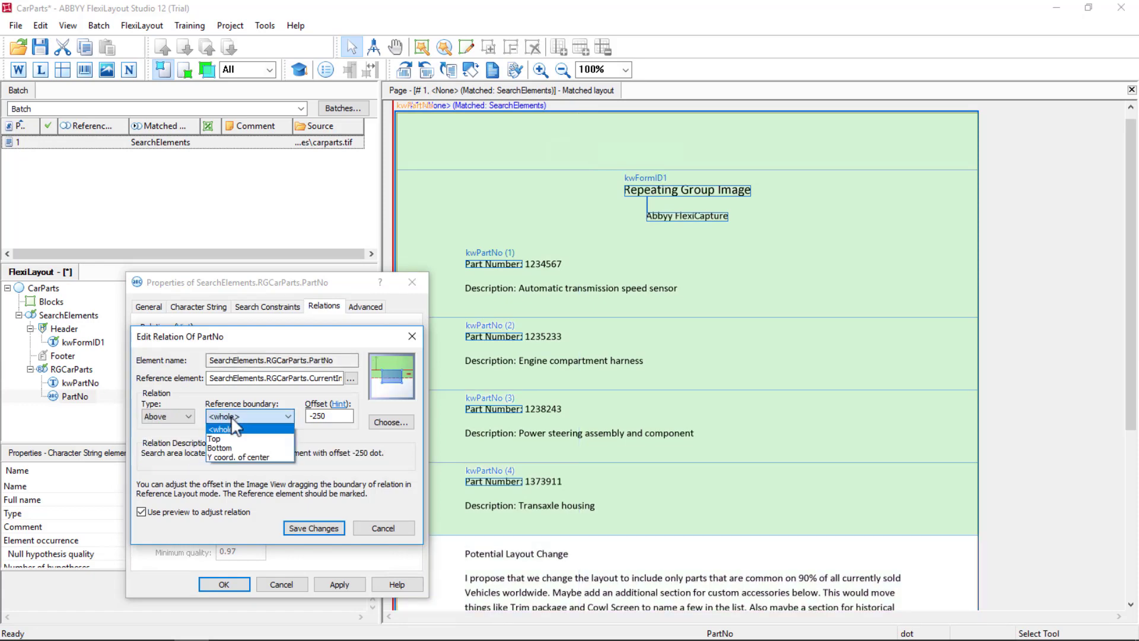
pyautogui.click(220, 448)
pyautogui.click(336, 416)
pyautogui.hotkey('ctrl', 'a')
pyautogui.write('-10')
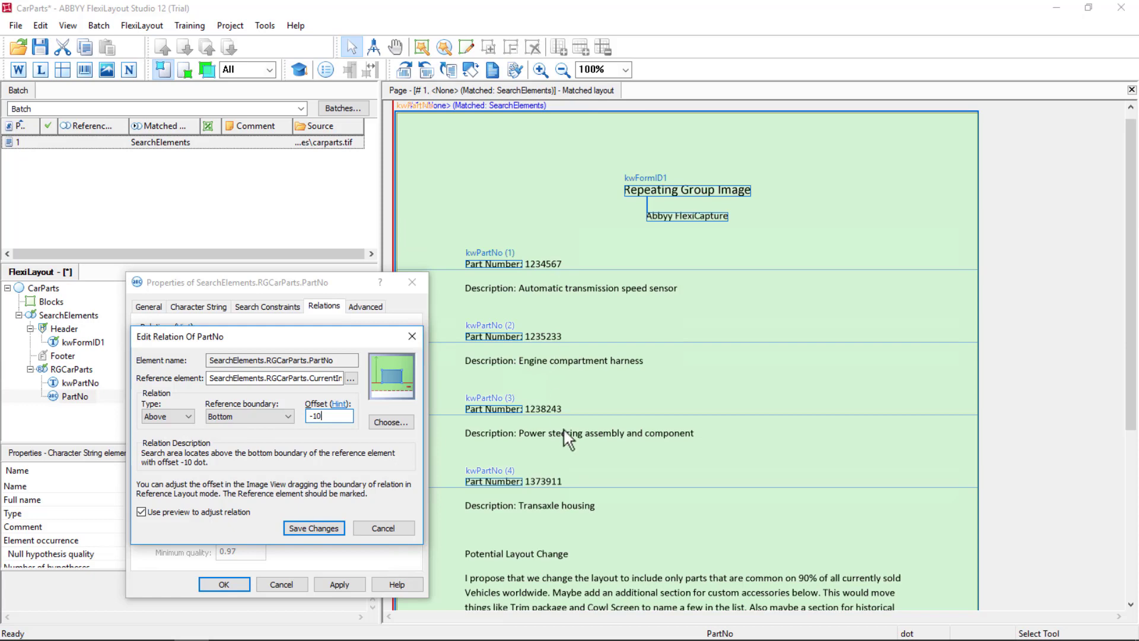
pyautogui.click(323, 525)
# Duplicate it into a Below kwPartNo's Top relation, then apply all four relations.
pyautogui.click(240, 469)
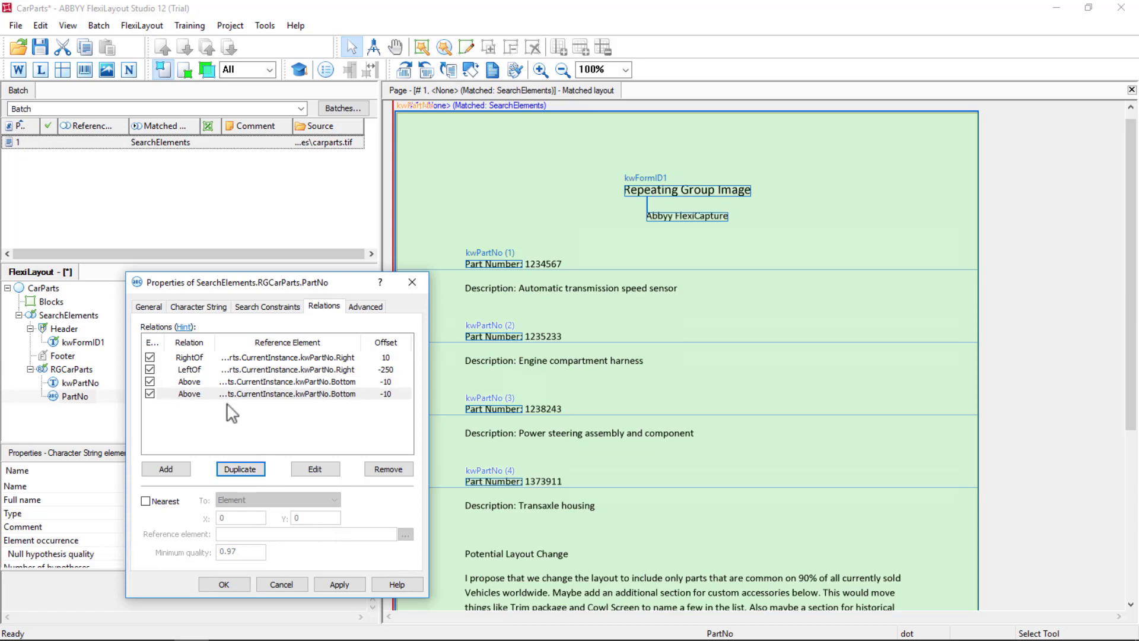
pyautogui.doubleClick(217, 394)
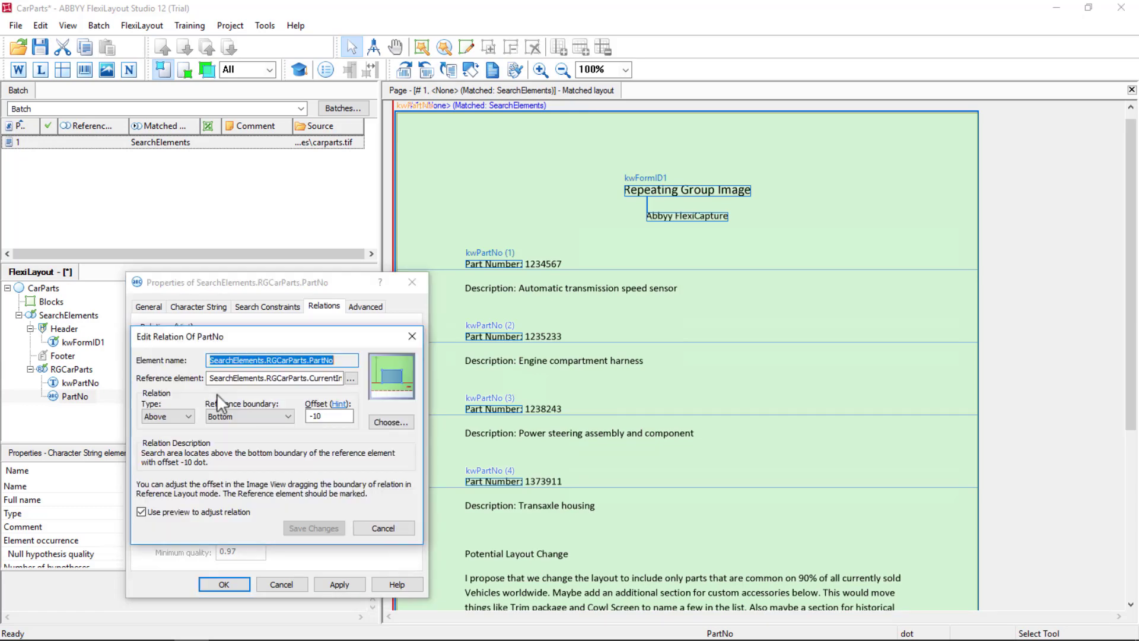
pyautogui.click(181, 417)
pyautogui.click(153, 457)
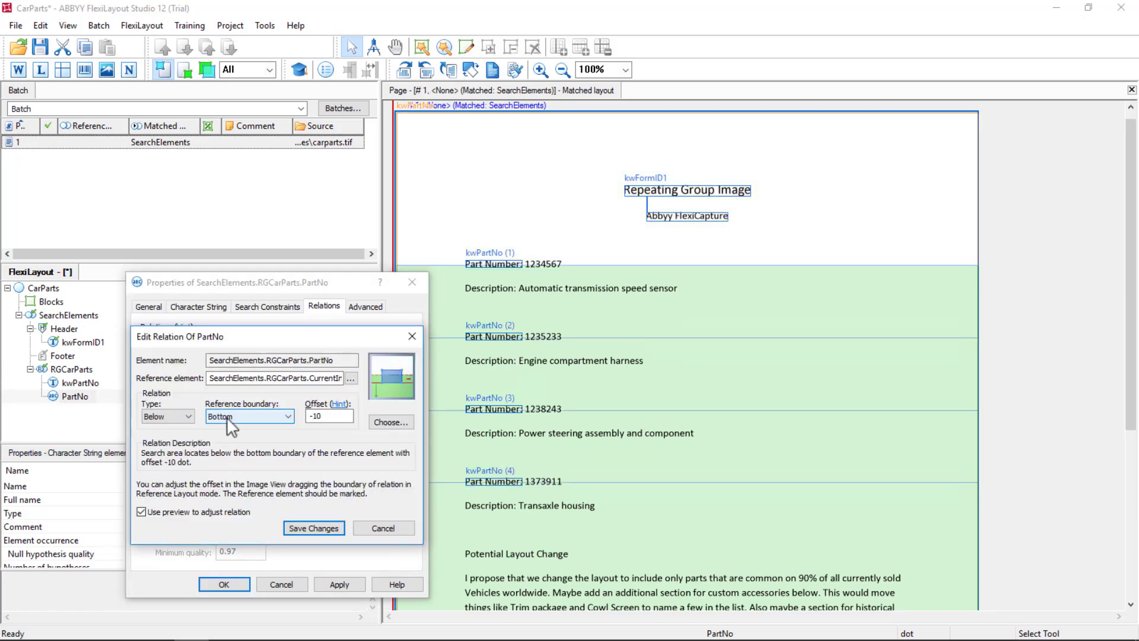
pyautogui.click(237, 416)
pyautogui.click(222, 439)
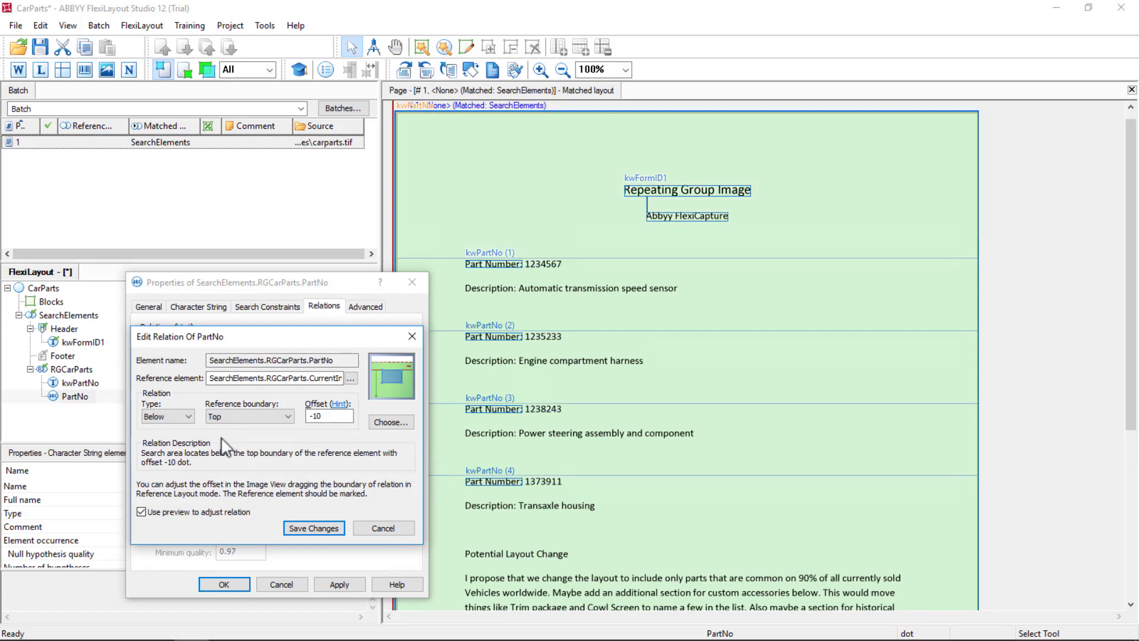
pyautogui.click(312, 526)
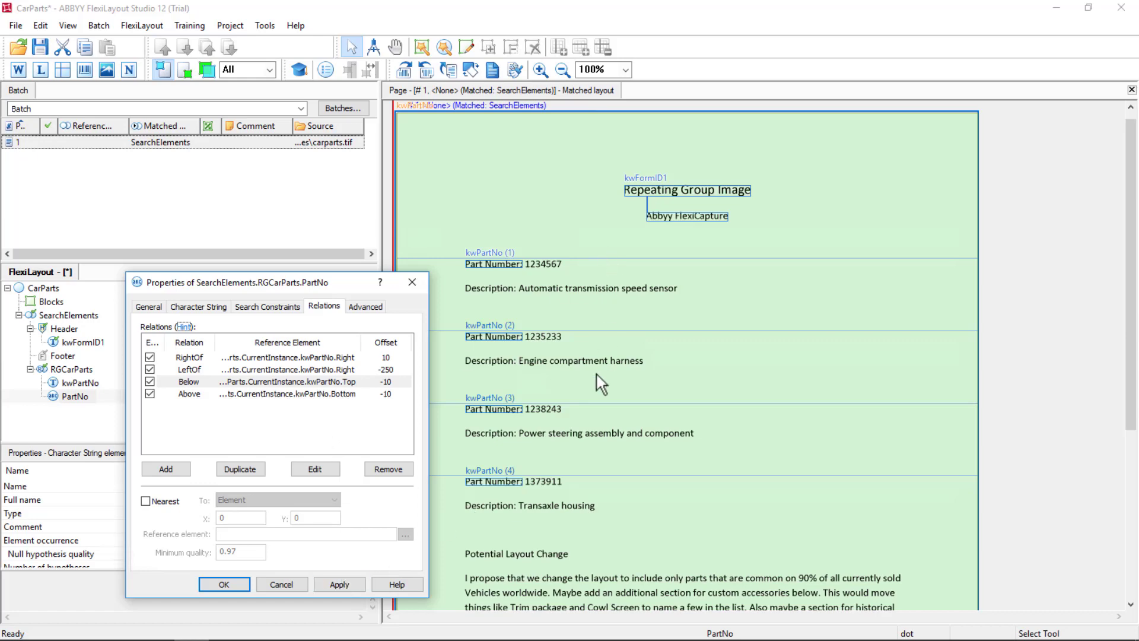
pyautogui.moveTo(363, 433); pyautogui.dragTo(318, 352)
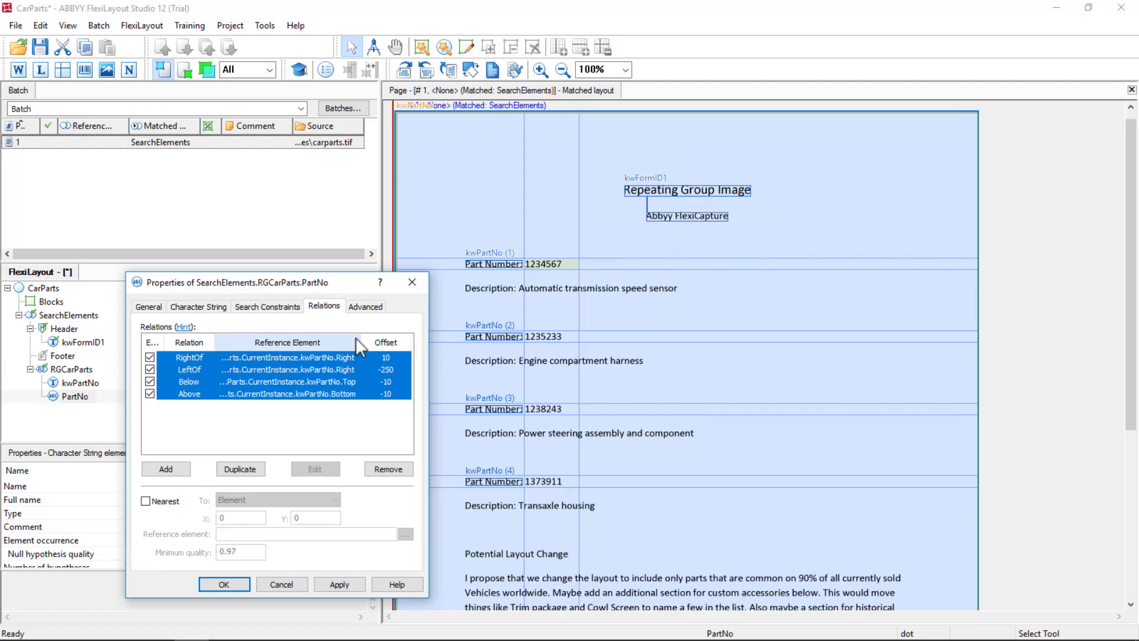
pyautogui.click(339, 584)
# Match the carparts batch page and expand the top RGCarParts node in the Tree of Hypotheses.
pyautogui.click(224, 584)
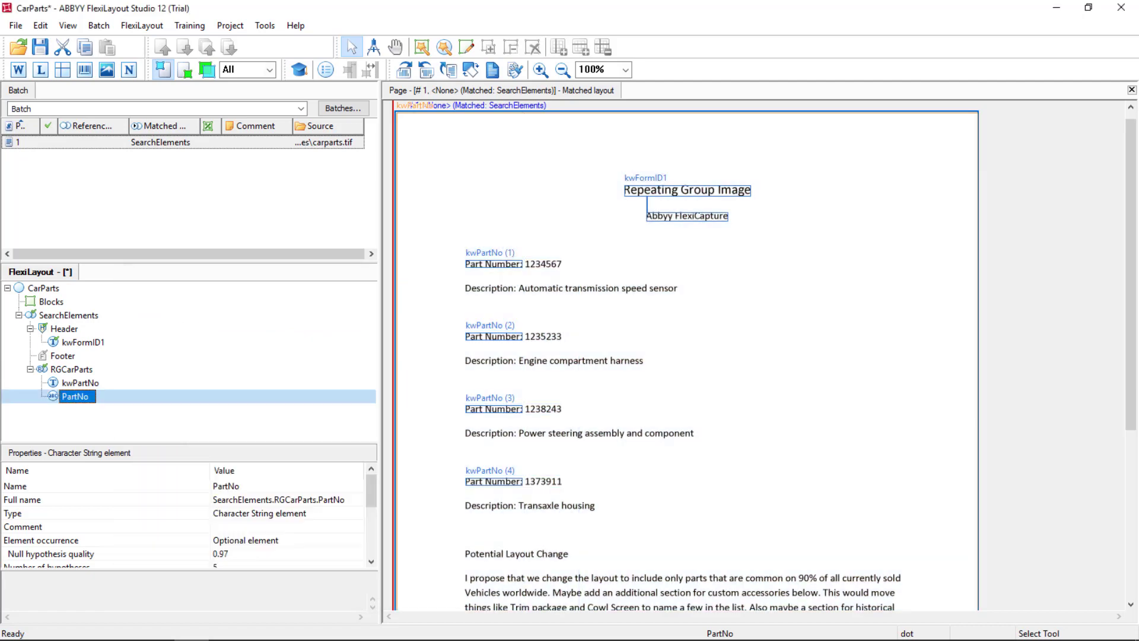
pyautogui.rightClick(130, 143)
pyautogui.click(164, 149)
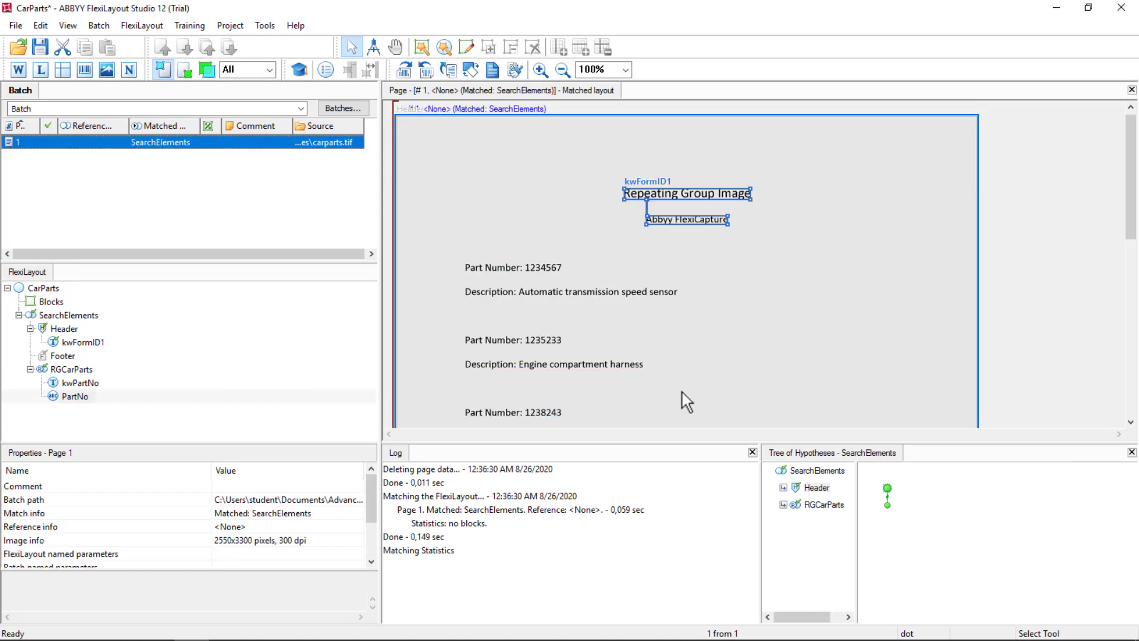
pyautogui.moveTo(890, 507)
pyautogui.doubleClick(889, 506)
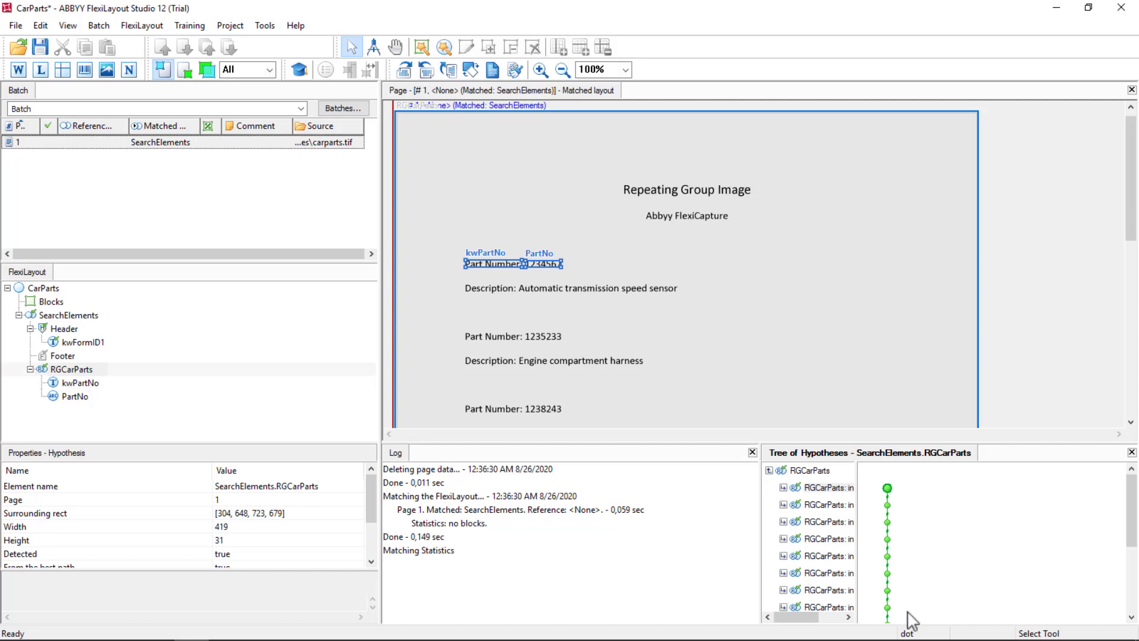
# Check the first two group instances capture PartNo 1234567 and 1235233.
pyautogui.moveTo(889, 490)
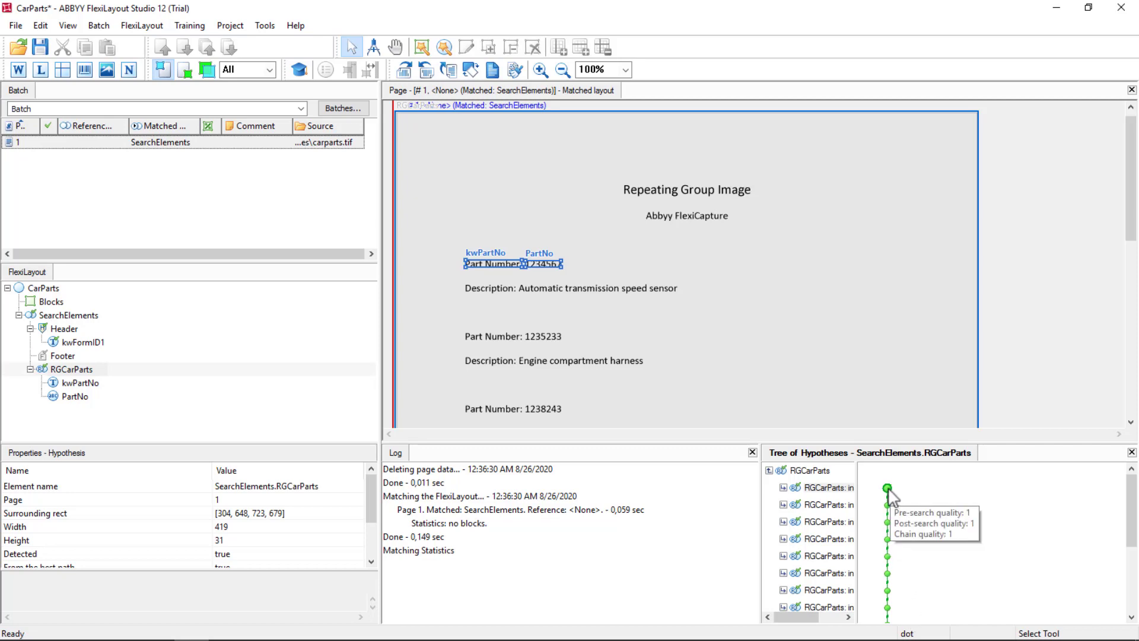
pyautogui.doubleClick(888, 489)
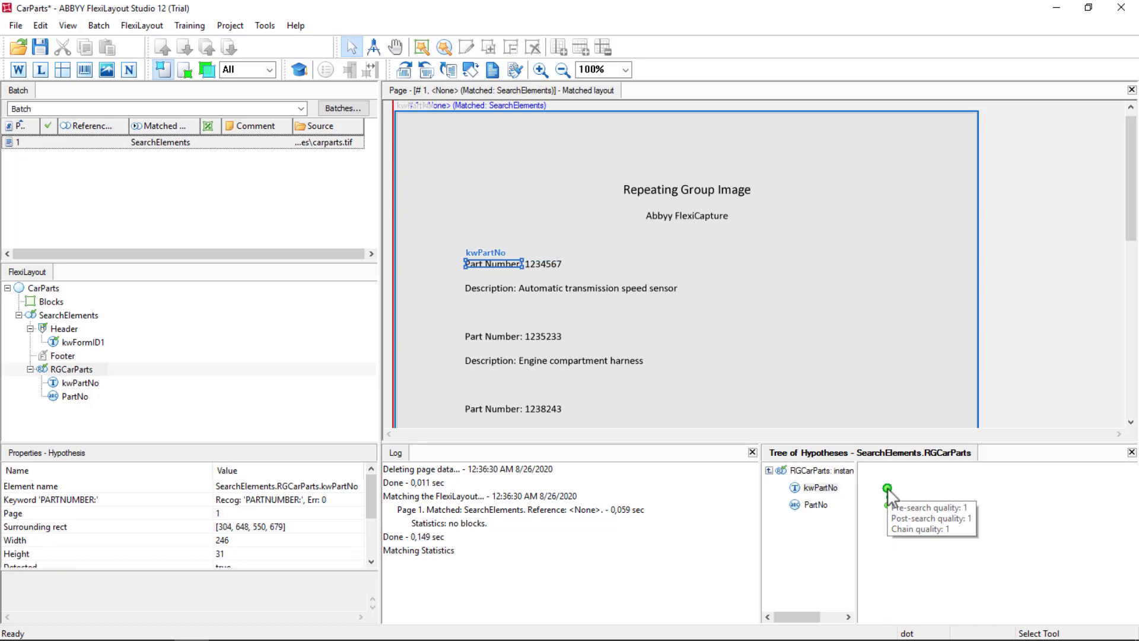
pyautogui.moveTo(889, 508)
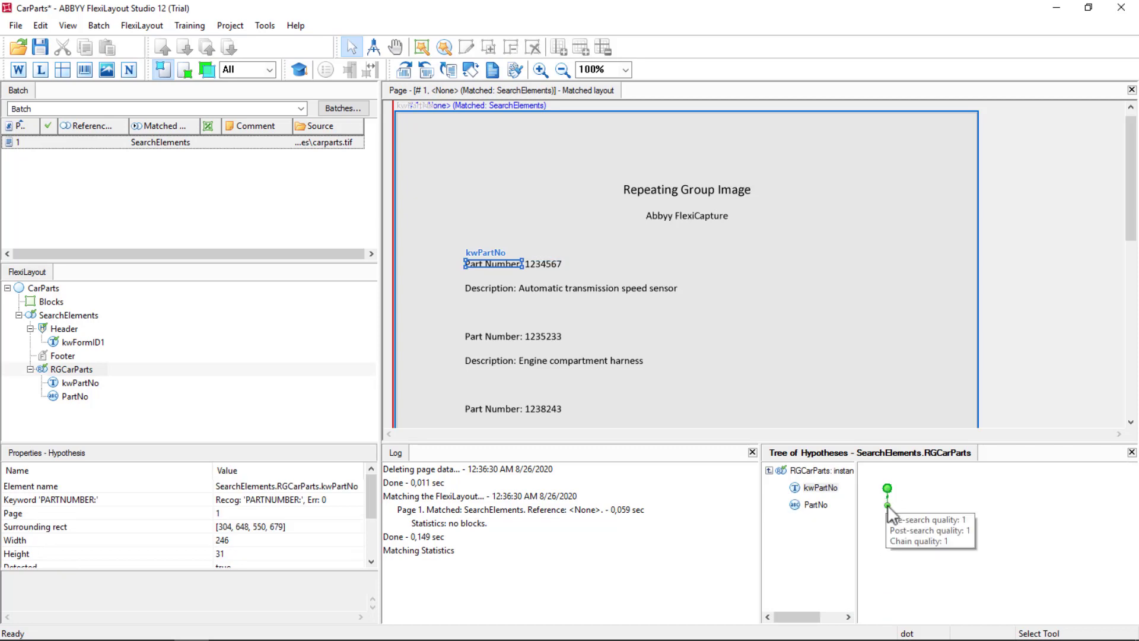
pyautogui.click(888, 508)
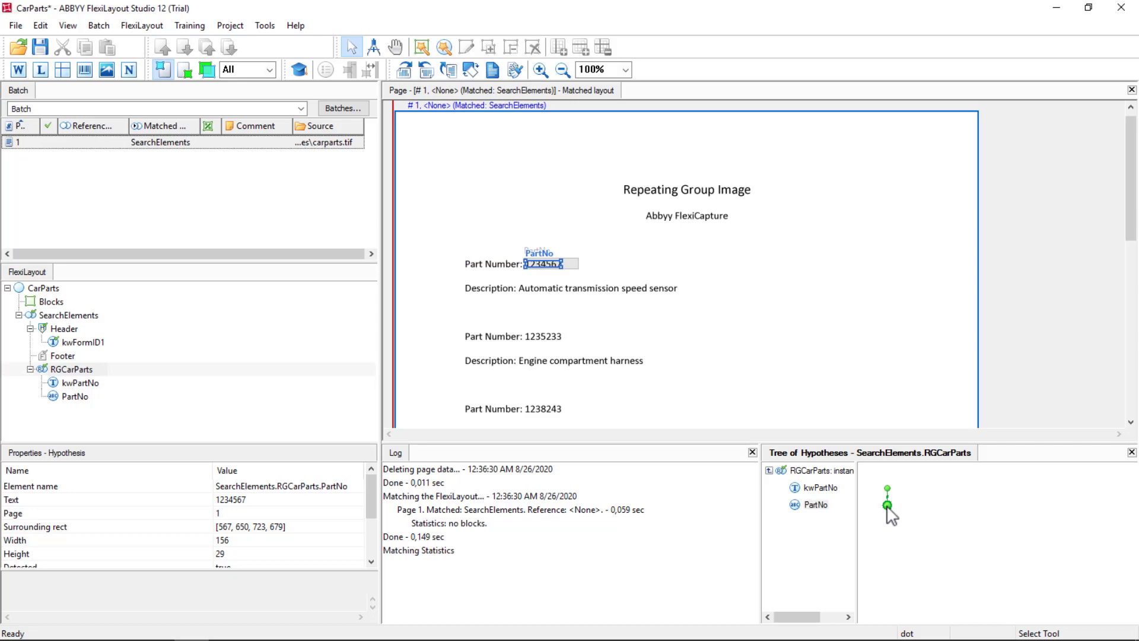
pyautogui.doubleClick(888, 508)
pyautogui.click(887, 505)
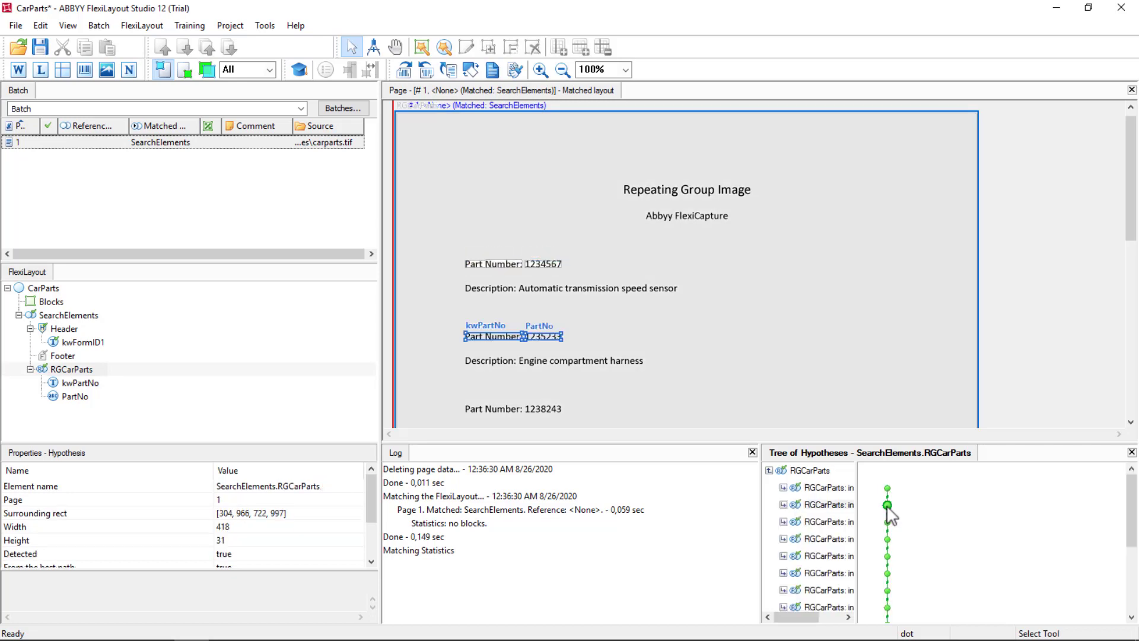
pyautogui.doubleClick(888, 508)
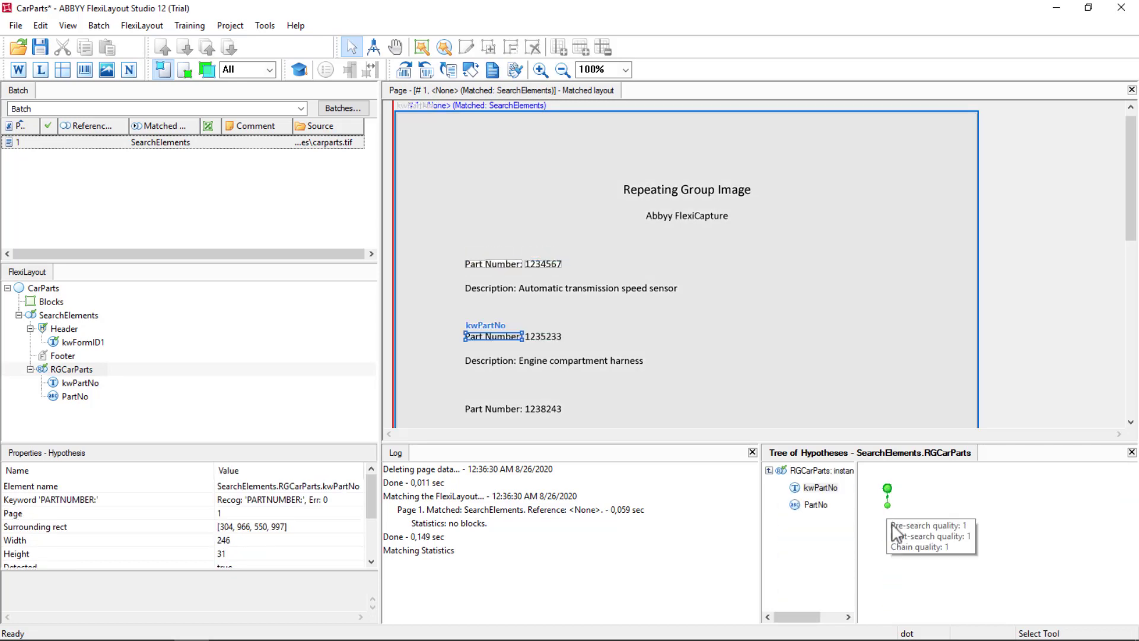
pyautogui.doubleClick(890, 511)
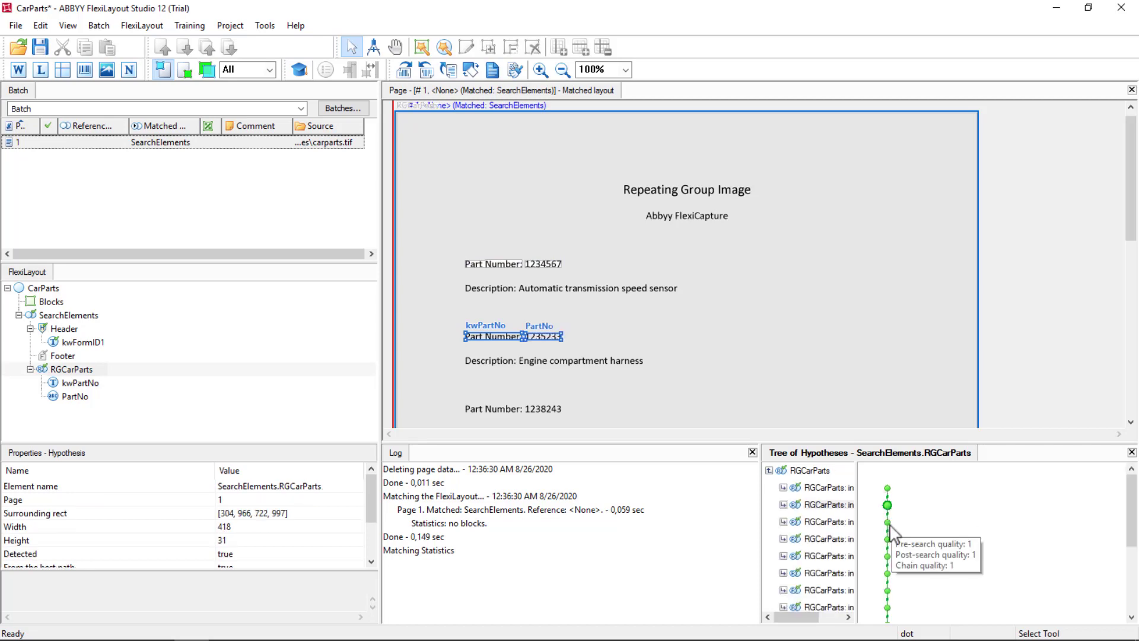
# Check the third and fourth group instances capture 1238243 and 1373911.
pyautogui.click(888, 522)
pyautogui.moveTo(887, 539)
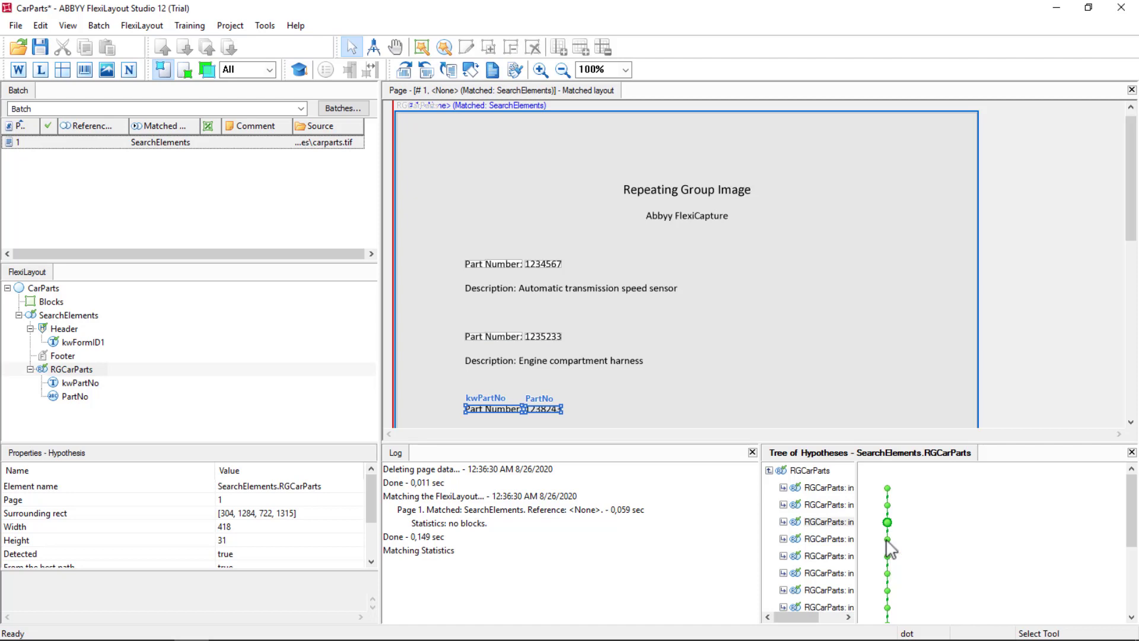
pyautogui.click(888, 539)
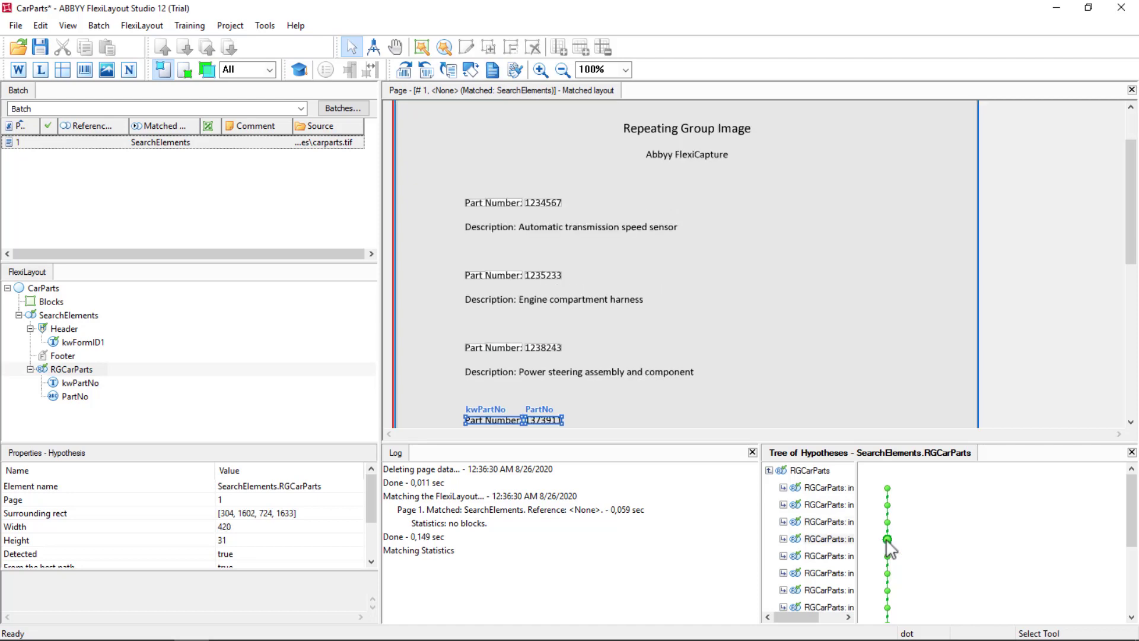
pyautogui.doubleClick(888, 540)
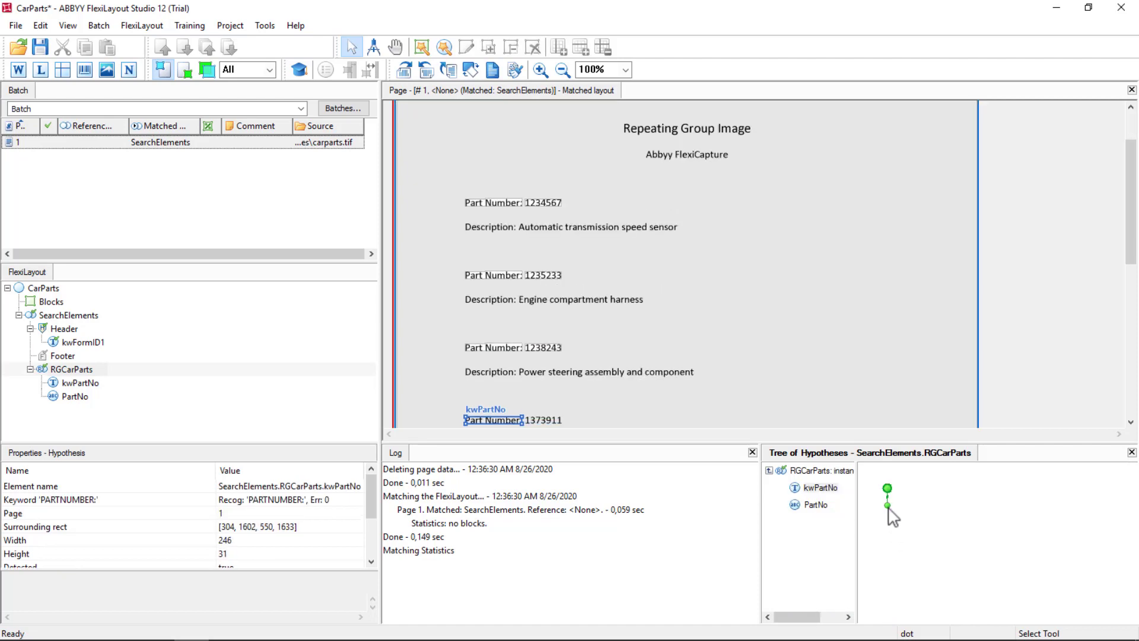
pyautogui.doubleClick(889, 506)
# Open the fifth RGCarParts instance and view its PartNo, which captured 'Repeating Group Image'.
pyautogui.click(888, 557)
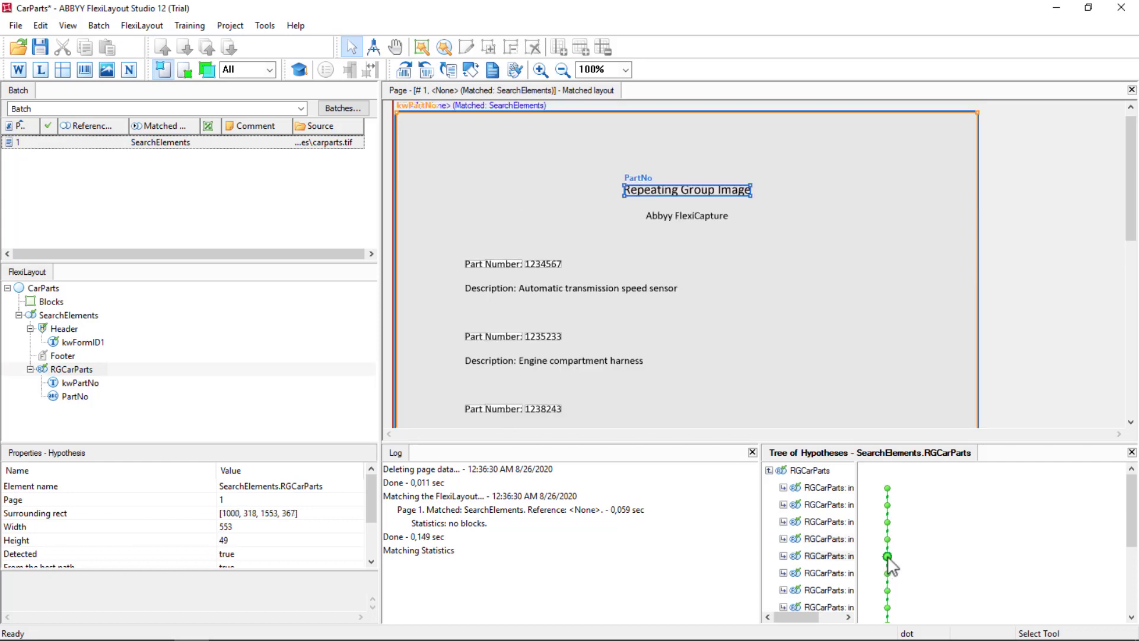
pyautogui.doubleClick(888, 557)
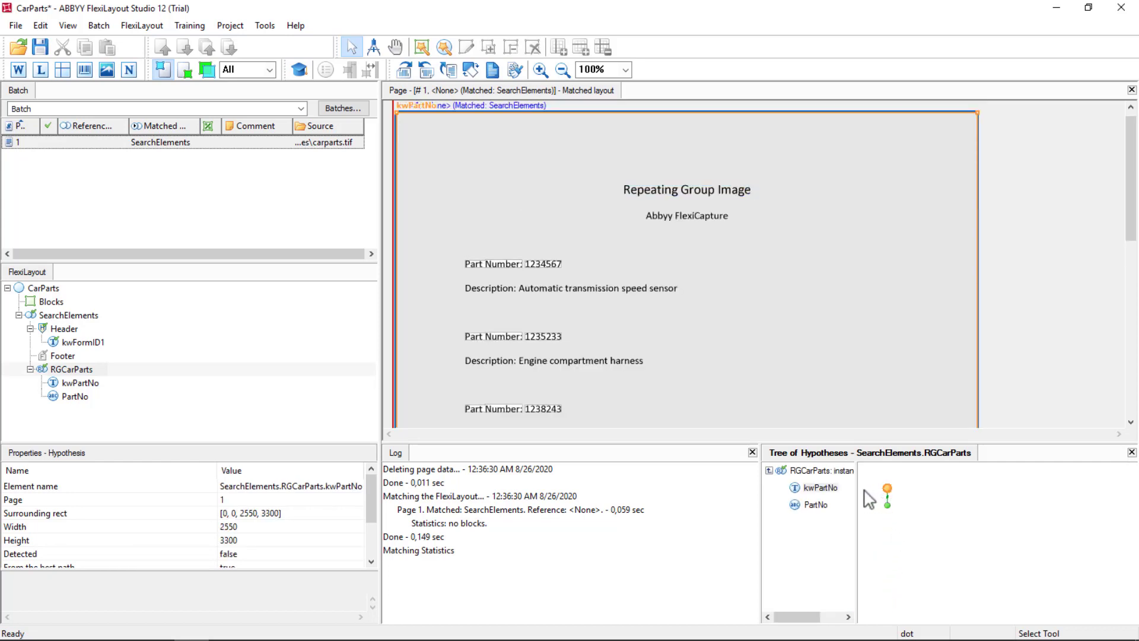
pyautogui.moveTo(886, 501)
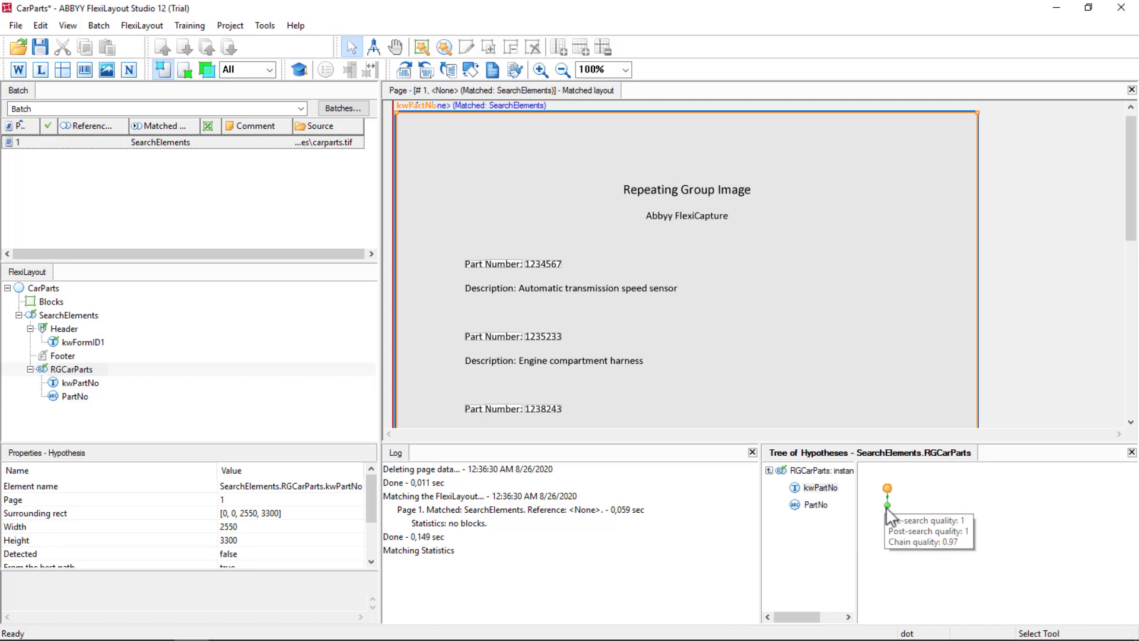
pyautogui.click(888, 505)
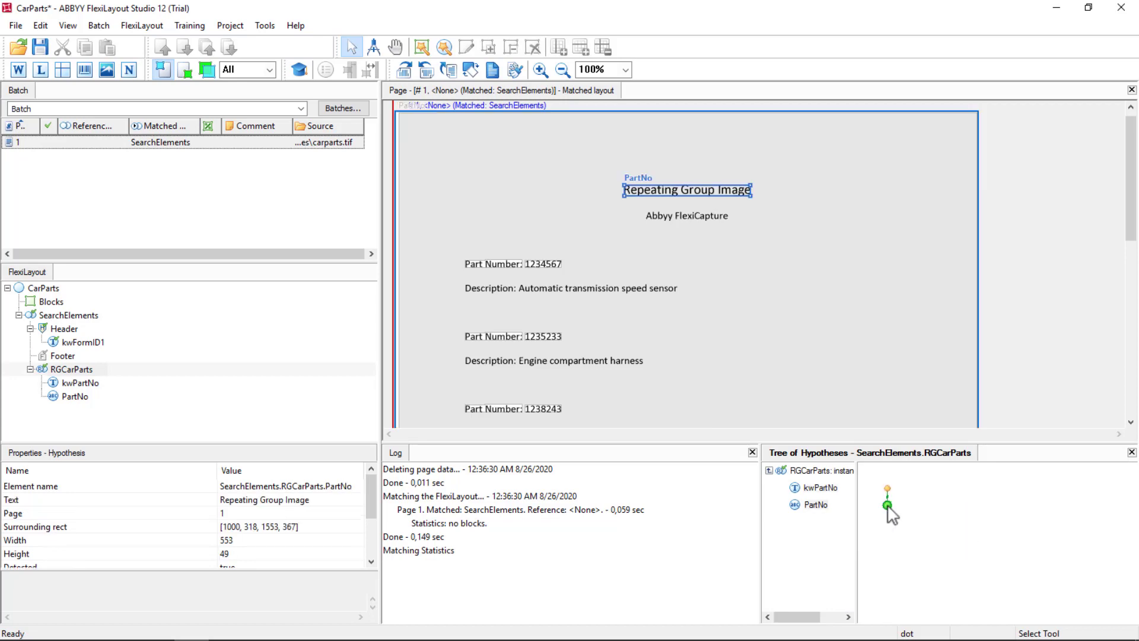